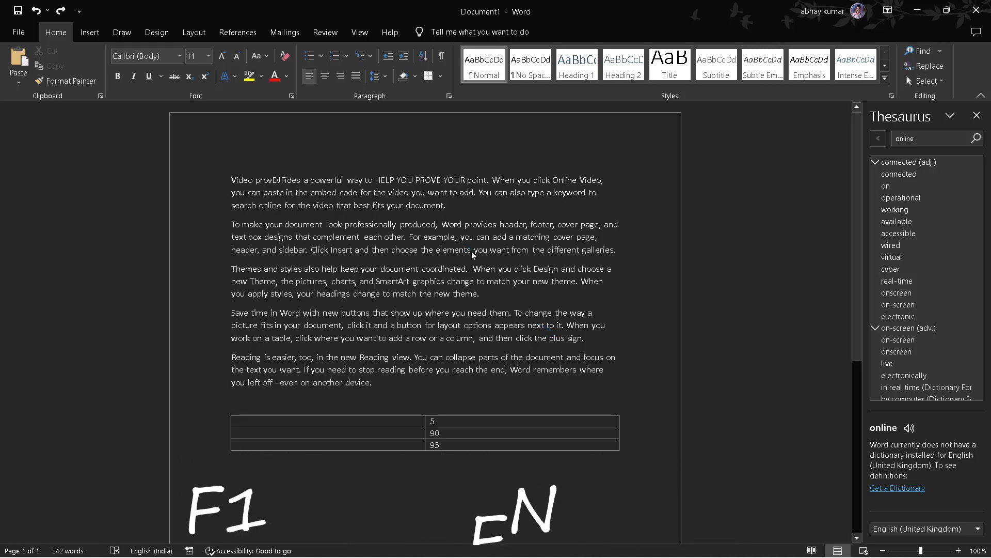
Step: Bring up the Save As dialog and the Open dialog one after the other, closing each without choosing a file
key("F12")
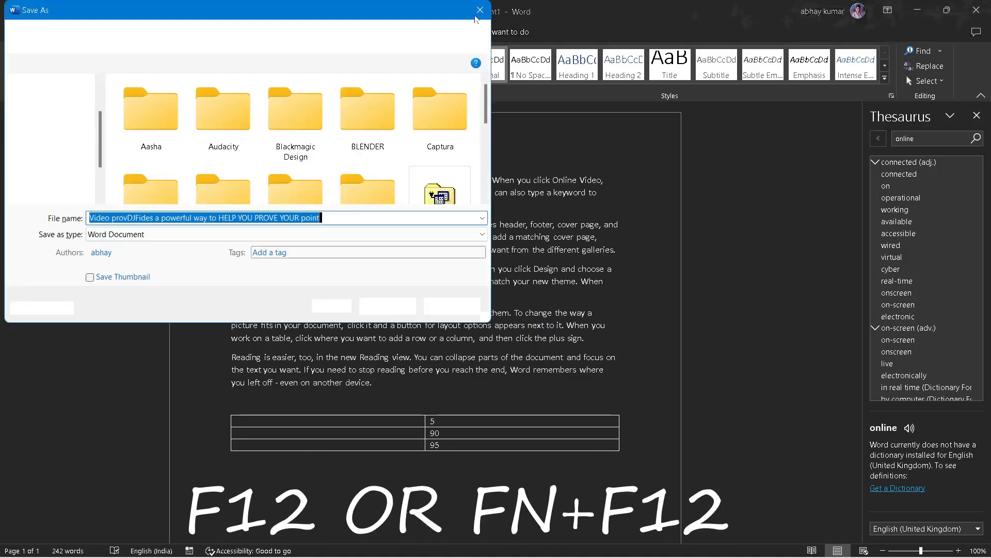
left_click(476, 18)
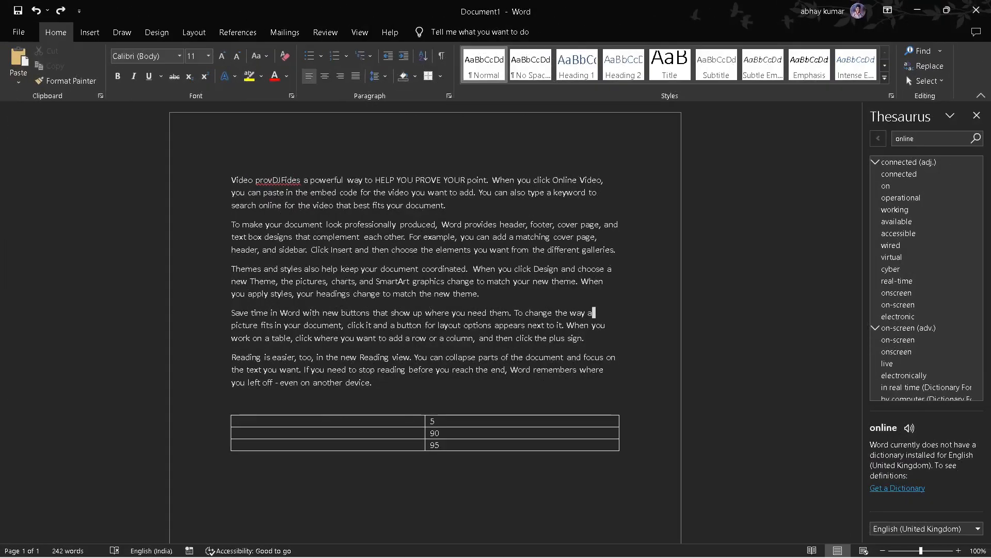
key("ctrl+F12")
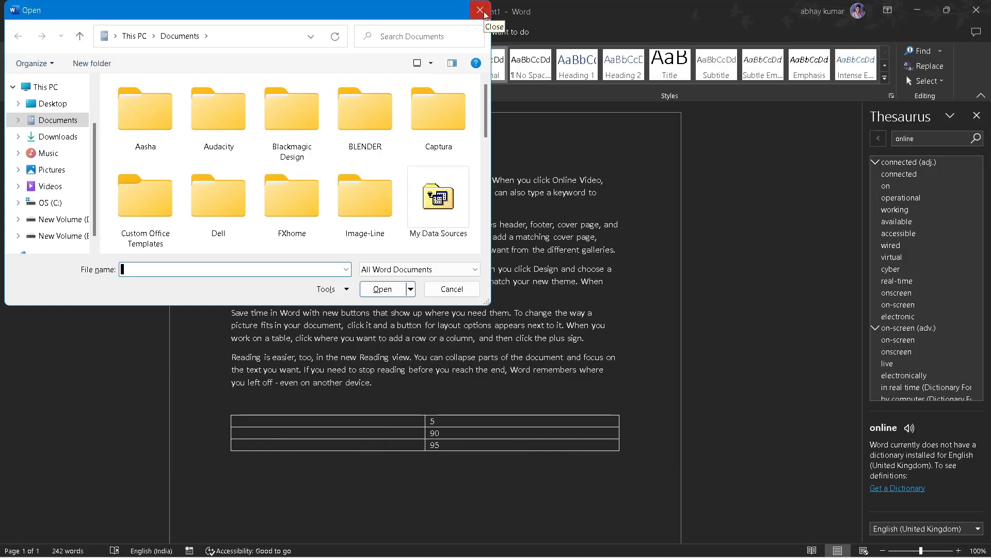
left_click(480, 10)
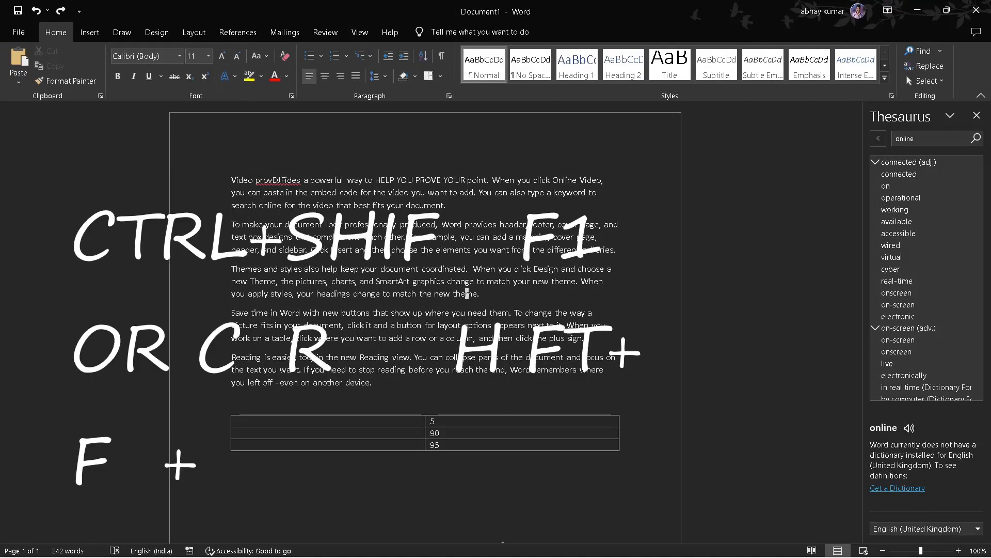
Step: View the document's print preview and return to the document without printing
key("ctrl+shift+F12")
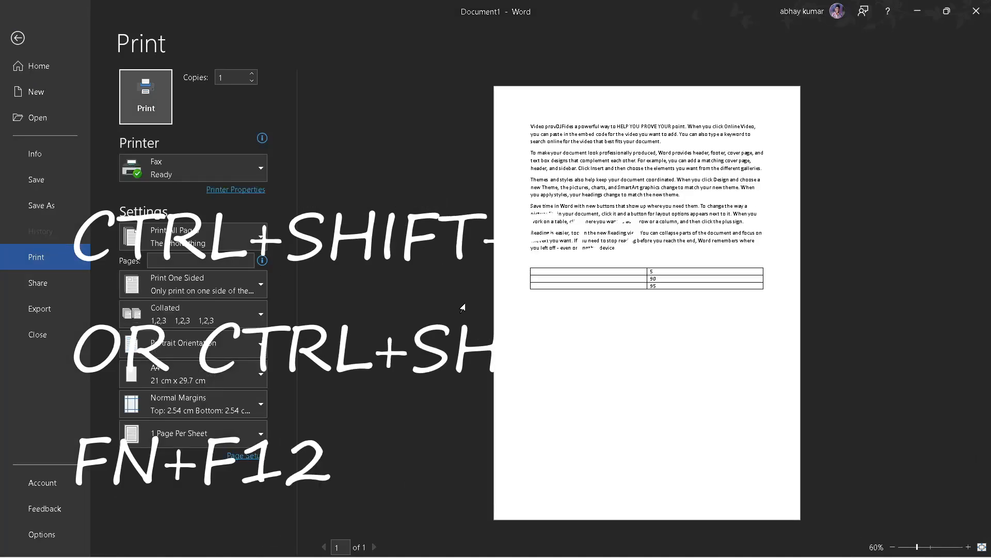
left_click(41, 42)
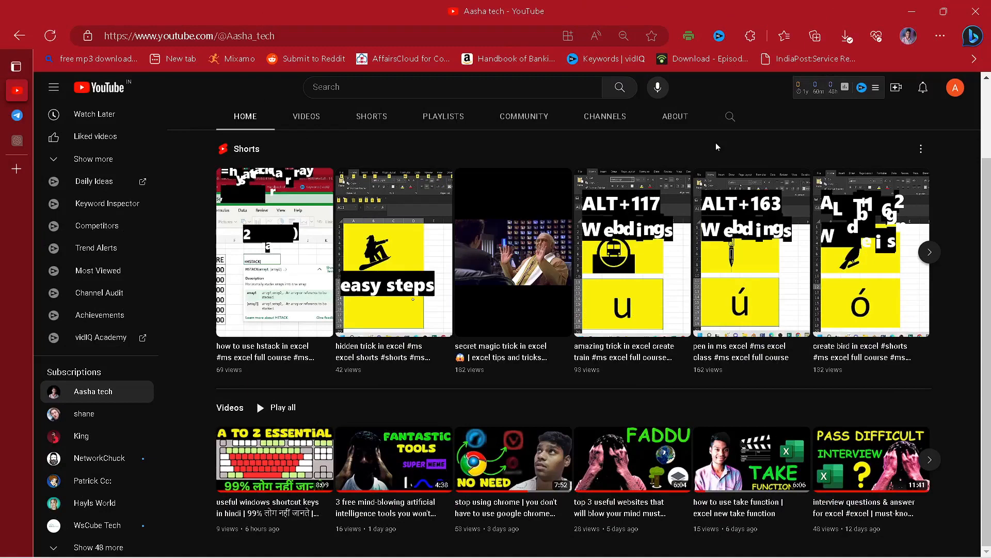
Step: In the browser, view the YouTube channel page in full screen and advance its Videos row to the next set
key("F11")
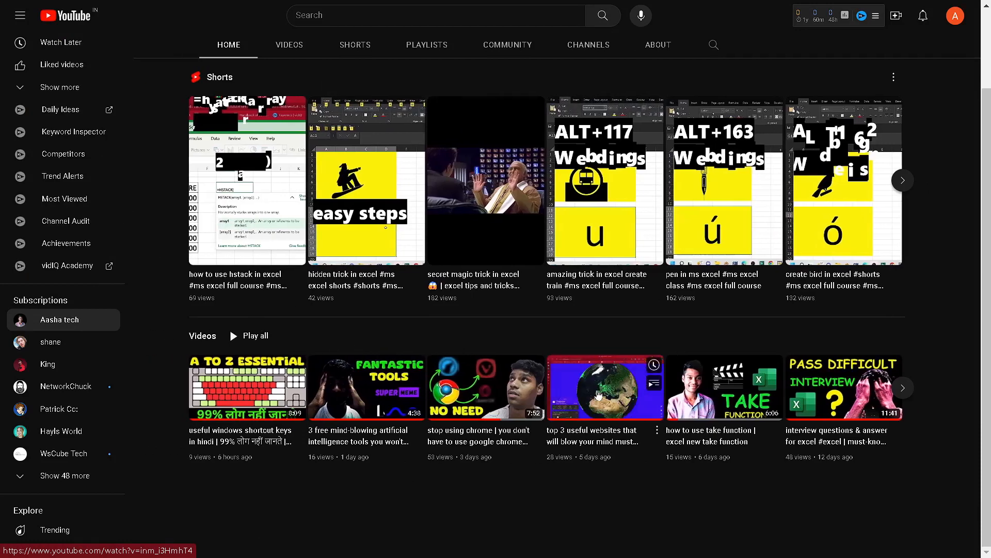
left_click(918, 388)
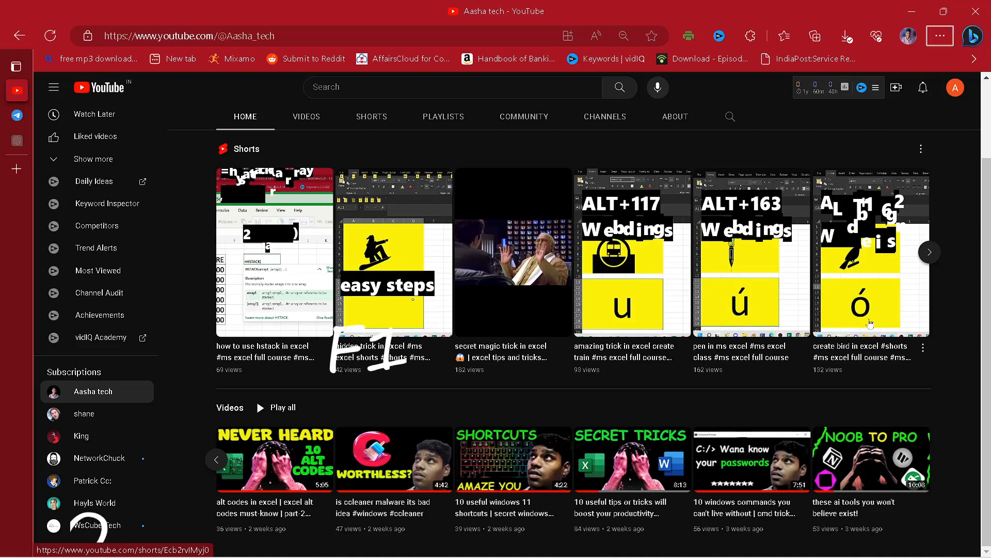
Step: Open the browser's Settings and more menu on the YouTube channel page
key("F10")
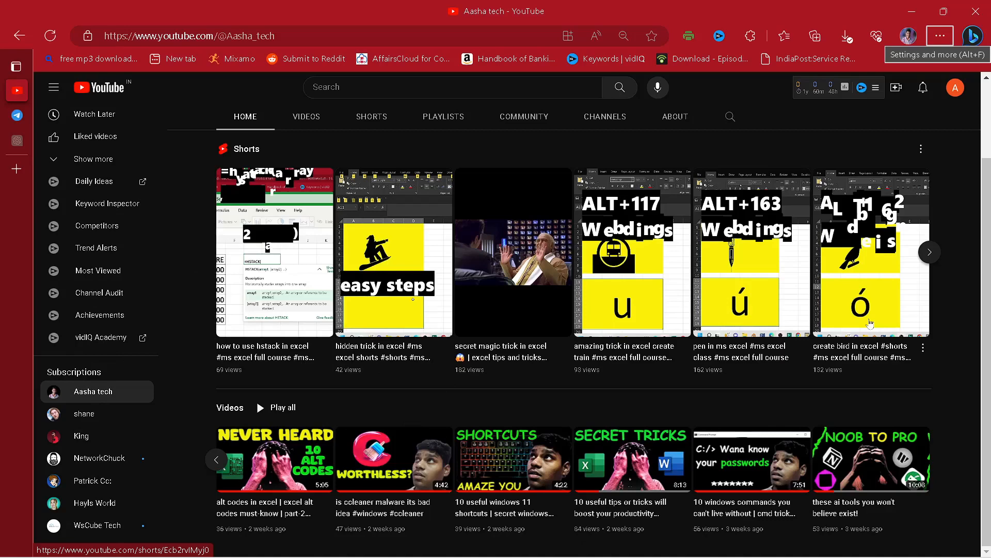
key("Return")
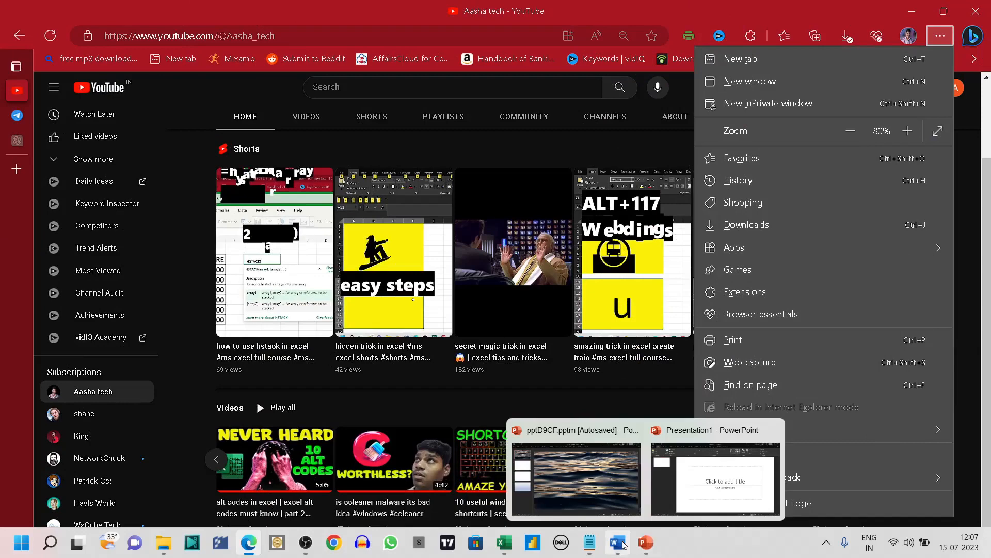
Step: Switch to the Word document and turn the ribbon's key tips on and off again
left_click(622, 544)
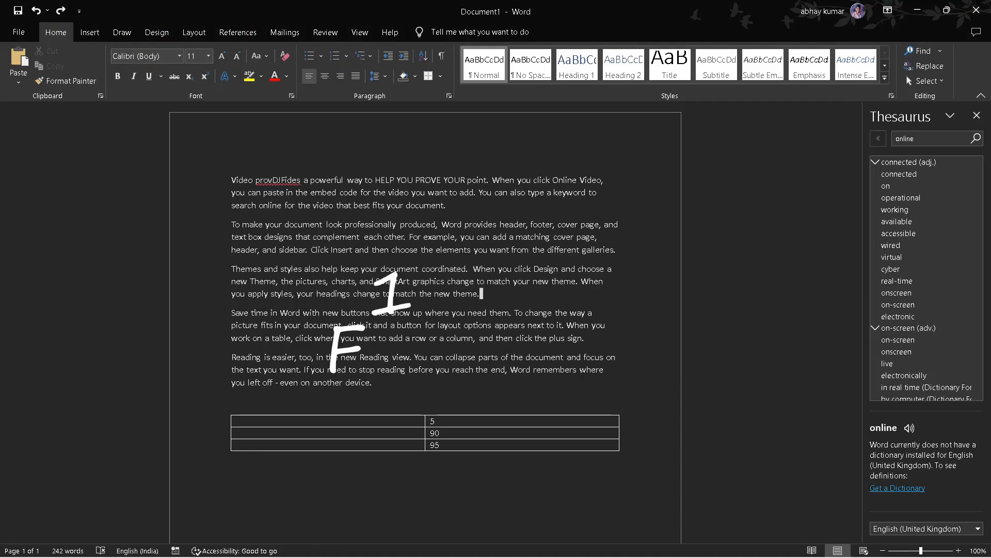
key("F10")
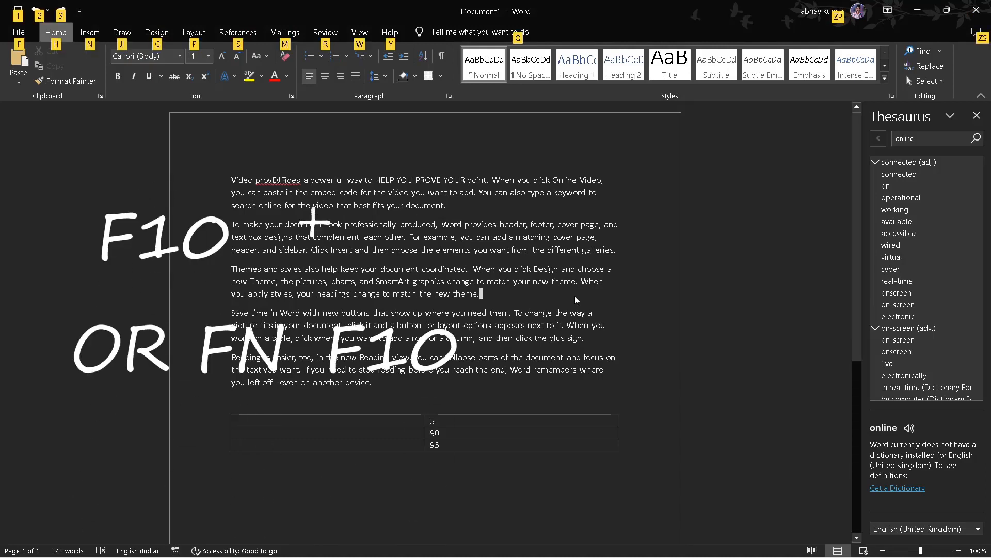
key("F10")
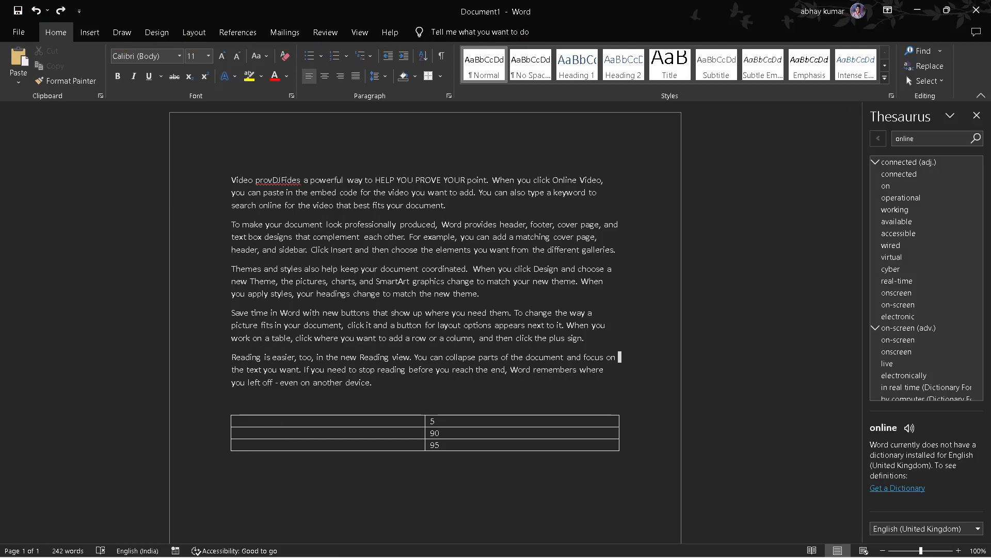
key("alt")
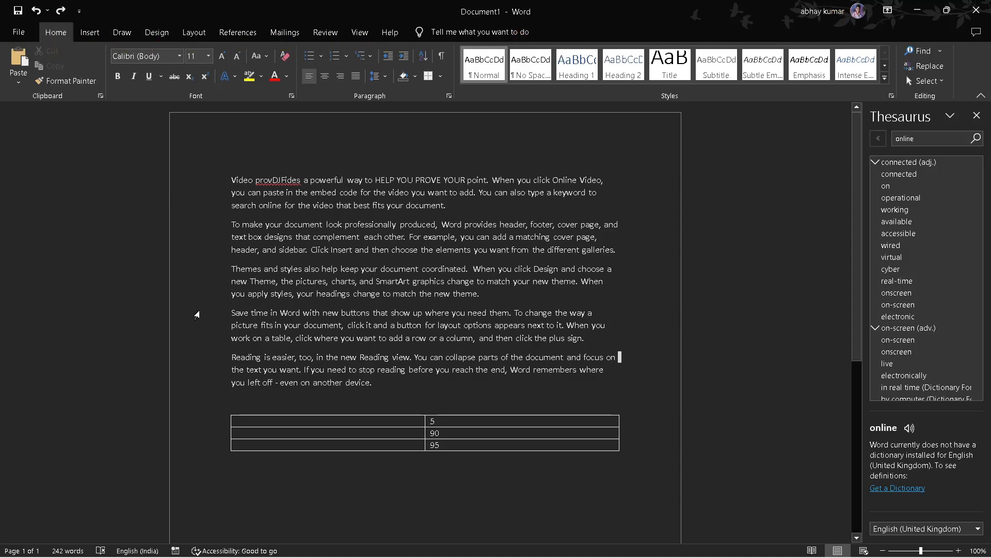
left_click(197, 314)
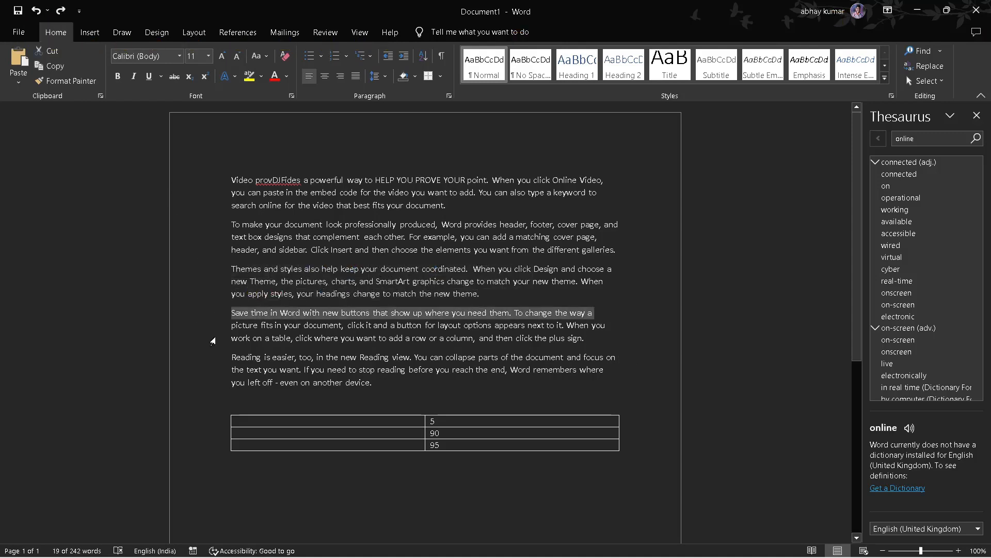
left_click(213, 341)
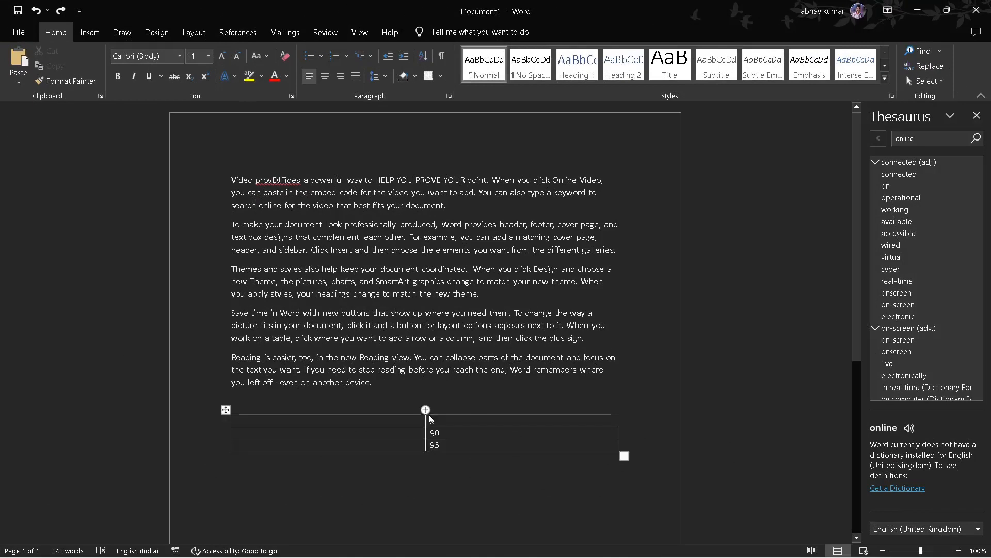
Step: Clear the value in the bottom cell of the table's second column
left_click(443, 445)
key("BackSpace")
key("BackSpace")
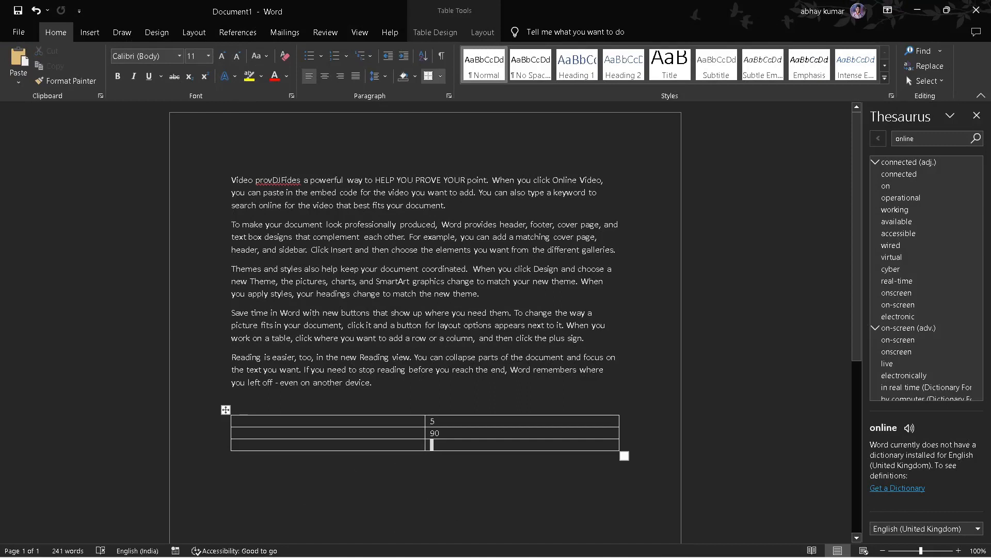
Step: Replace the second-row value in the table's second column with 82, followed by a line break
key("Up")
key("Right")
key("BackSpace")
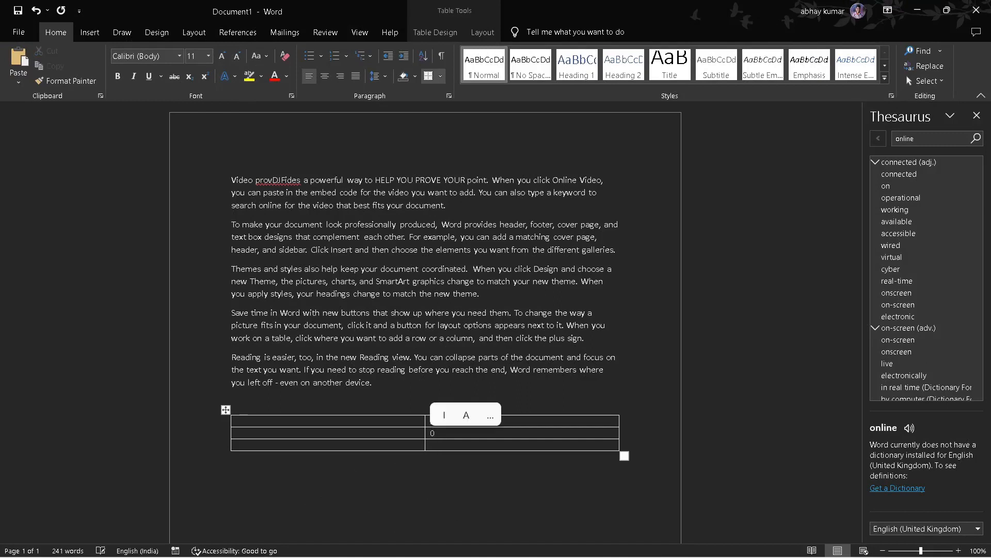
key("Delete")
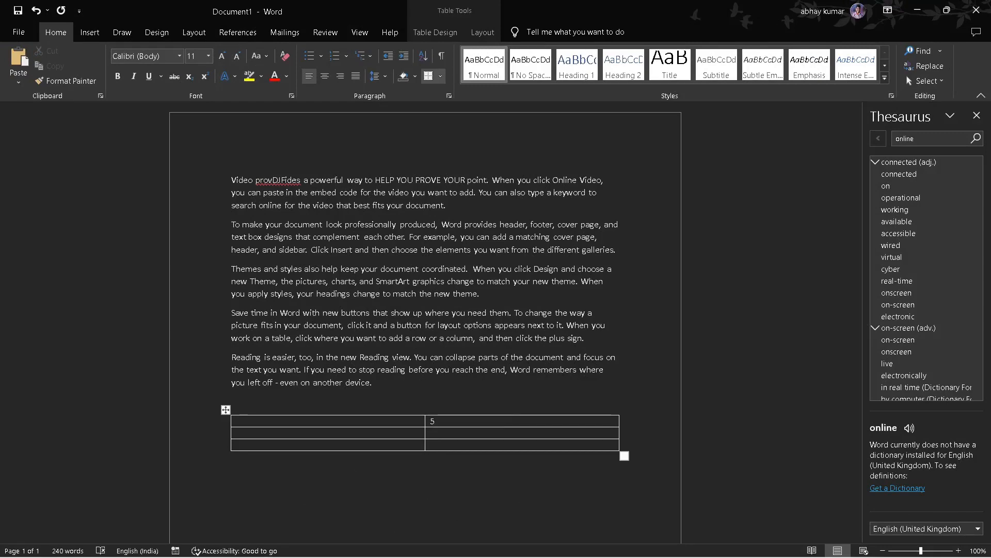
type("82")
key("Return")
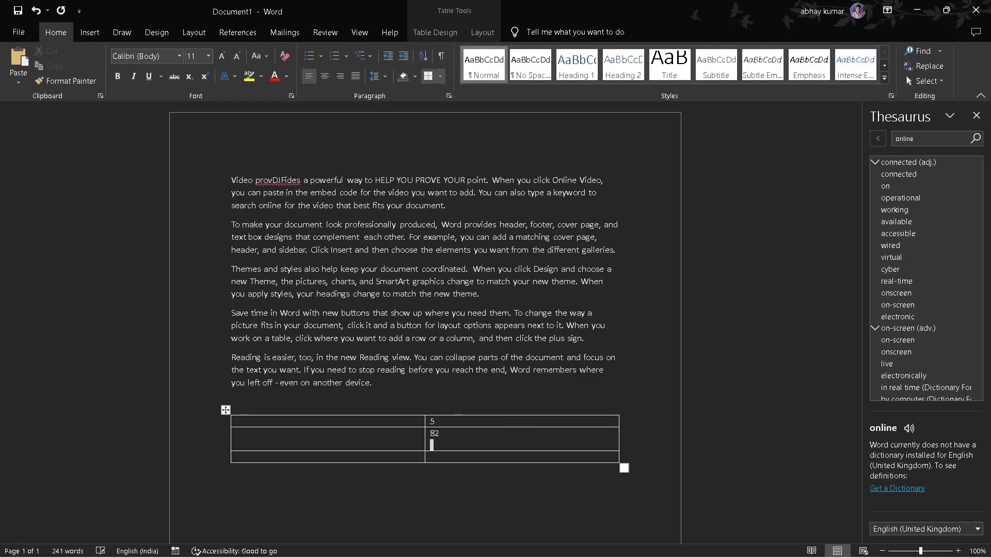
Step: Insert the formula =SUM(ABOVE) in the bottom cell of the table's second column
key("Down")
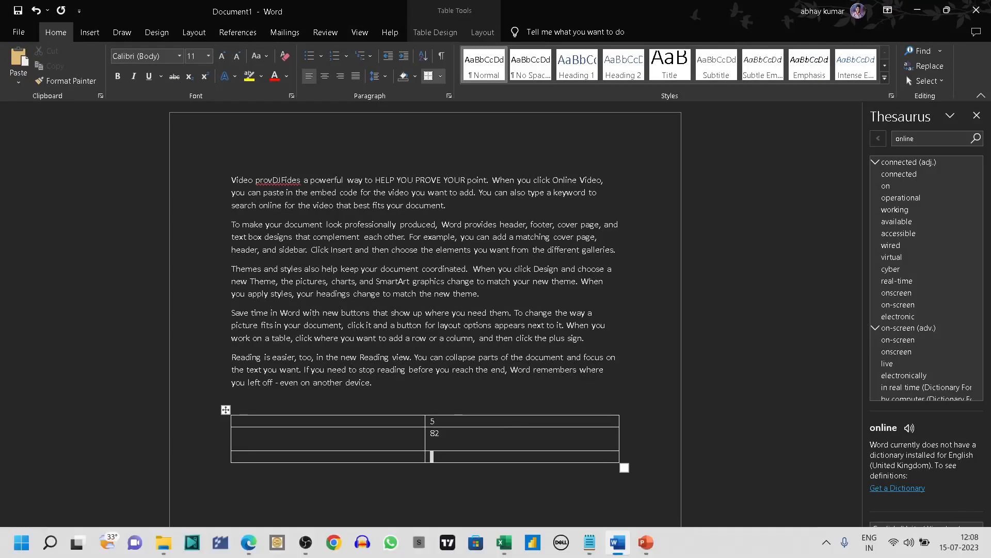
key("Down")
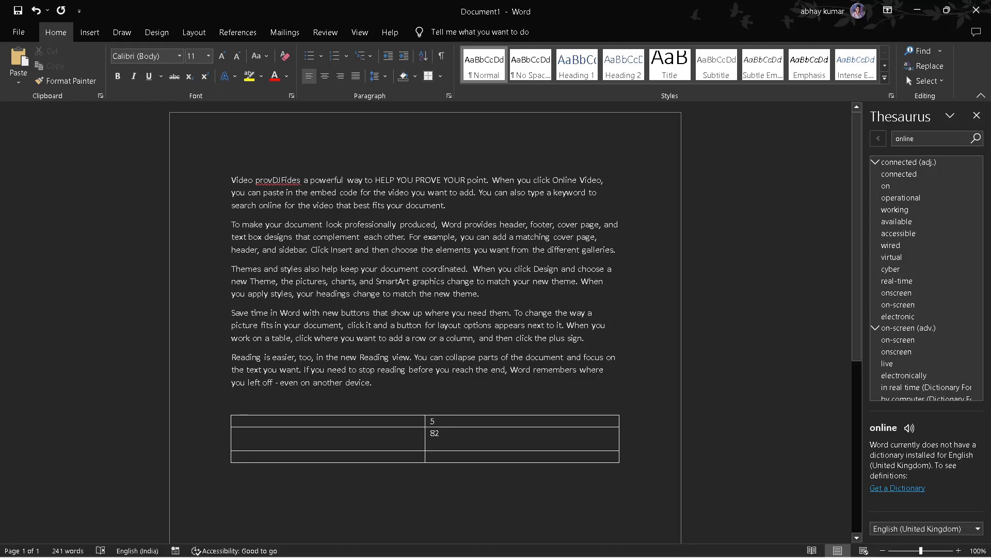
key("Up")
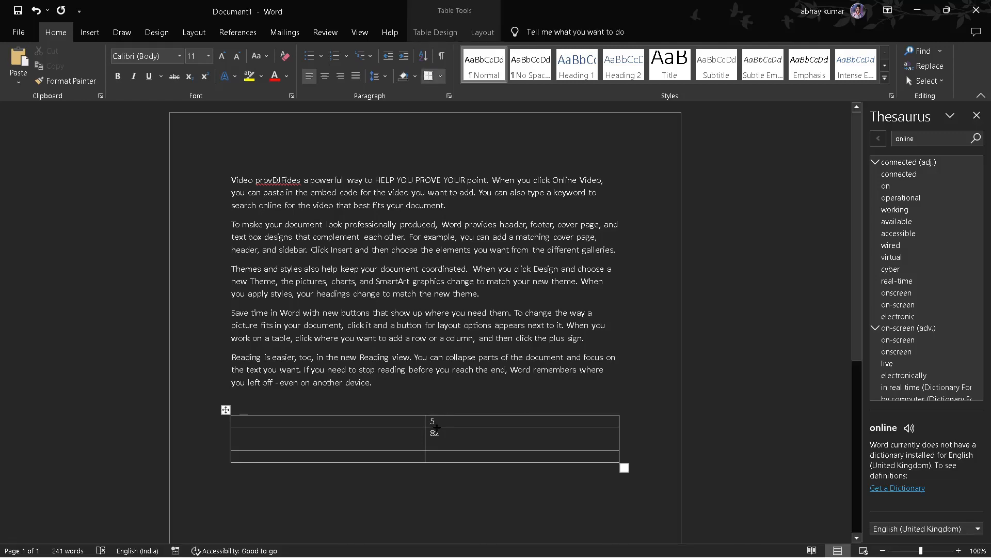
left_click(479, 31)
left_click(879, 64)
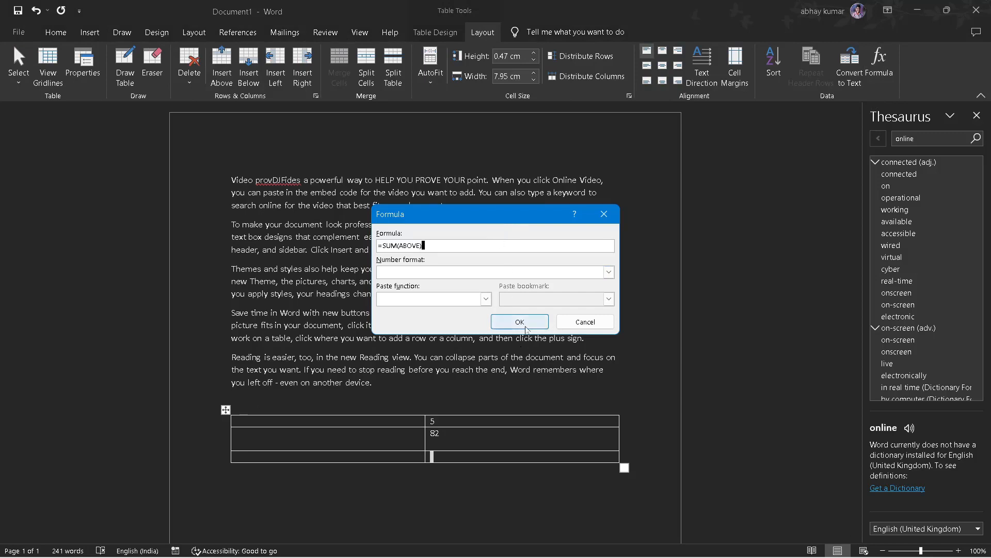
left_click(520, 322)
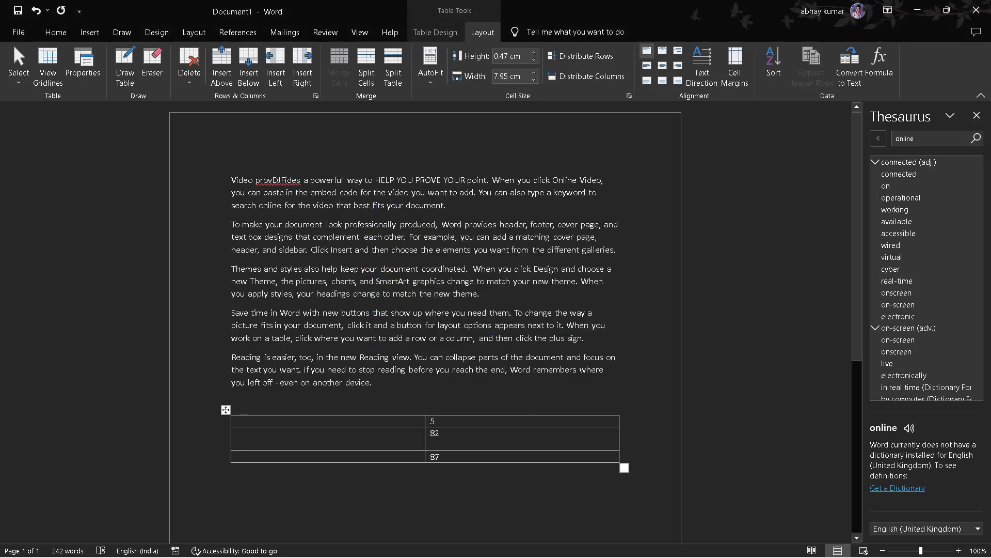
Step: Change the second-row value in the table's second column to 17, adding another line break
left_click(441, 433)
key("BackSpace")
key("BackSpace")
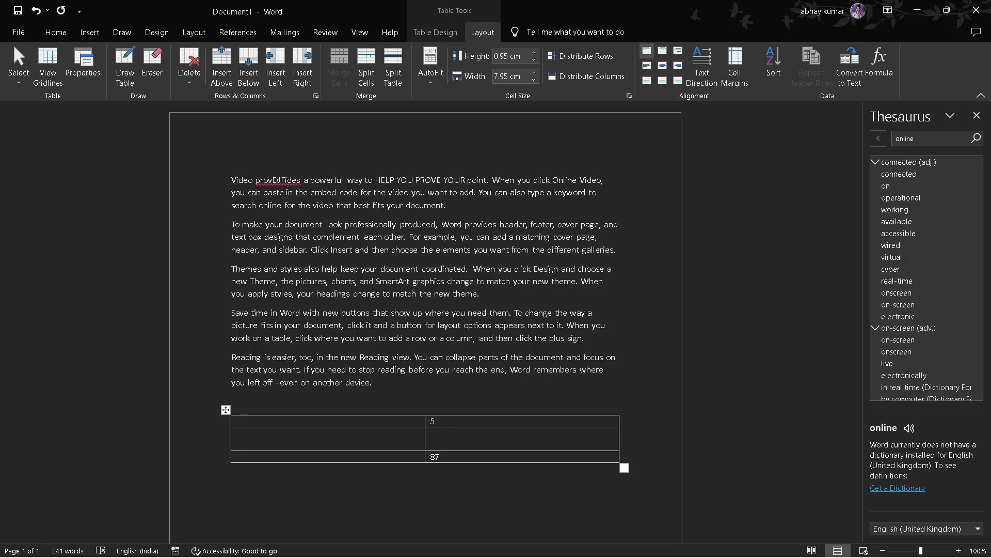
type("50")
key("BackSpace")
key("BackSpace")
type("17")
key("Return")
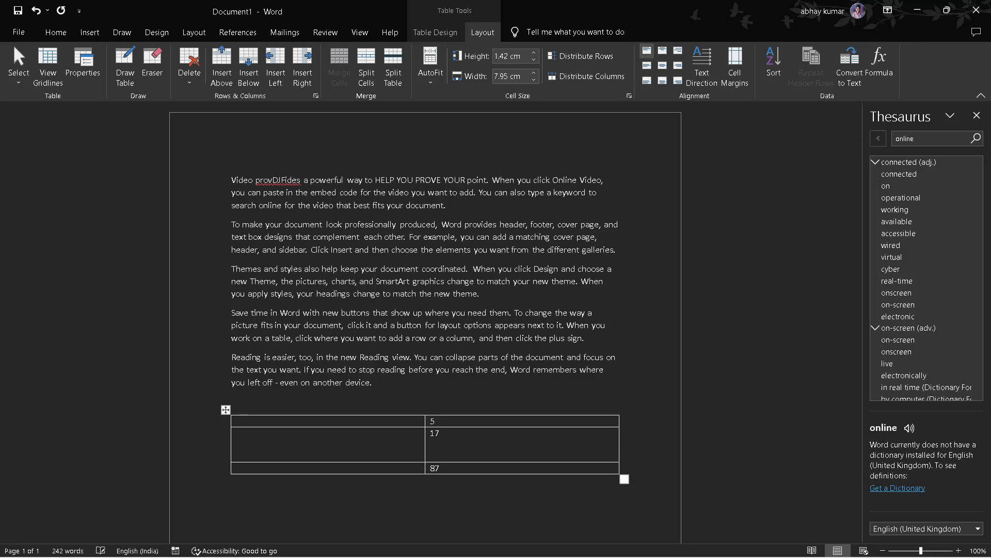
Step: Select the bottom cell of the table's second column and update its formula field to recalculate the sum
key("Down")
key("Down")
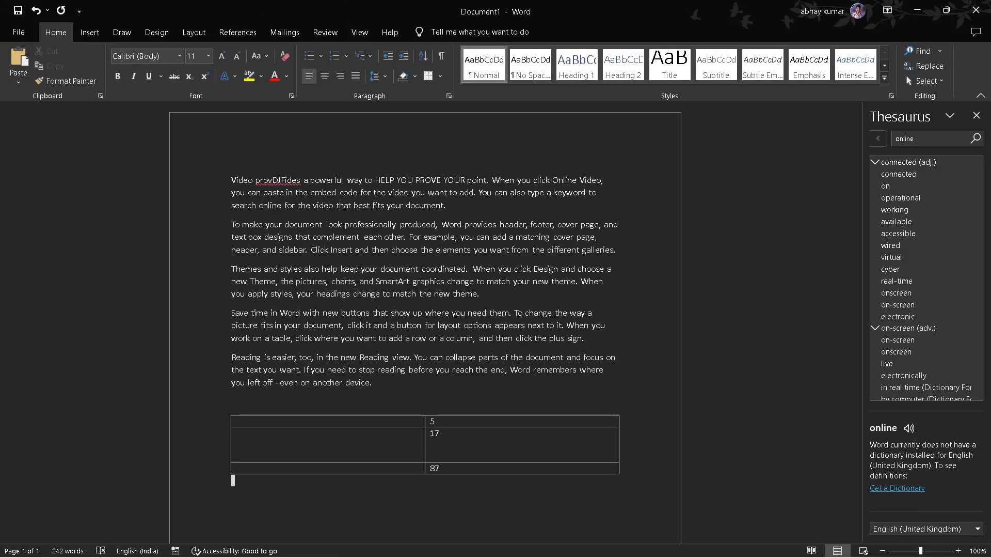
double_click(428, 472)
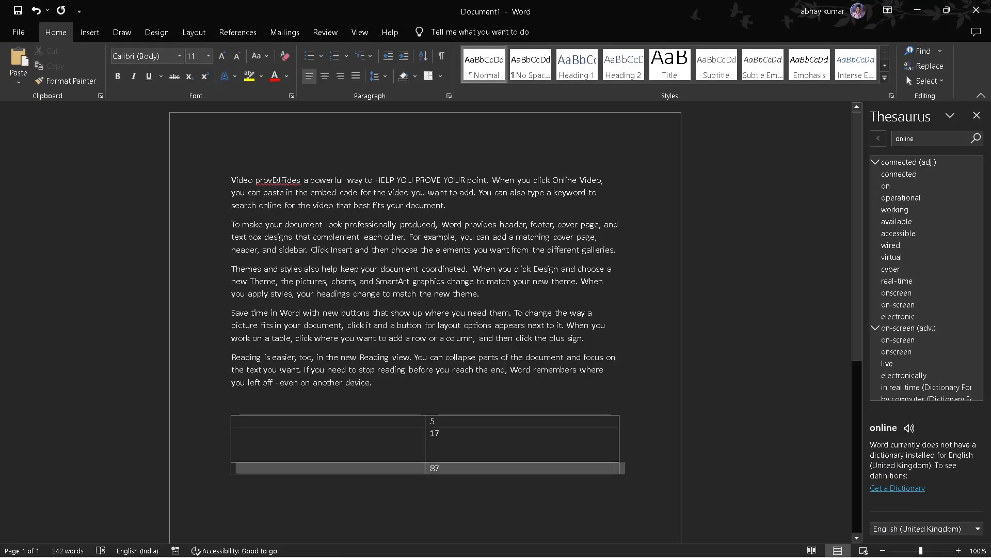
left_click(428, 471)
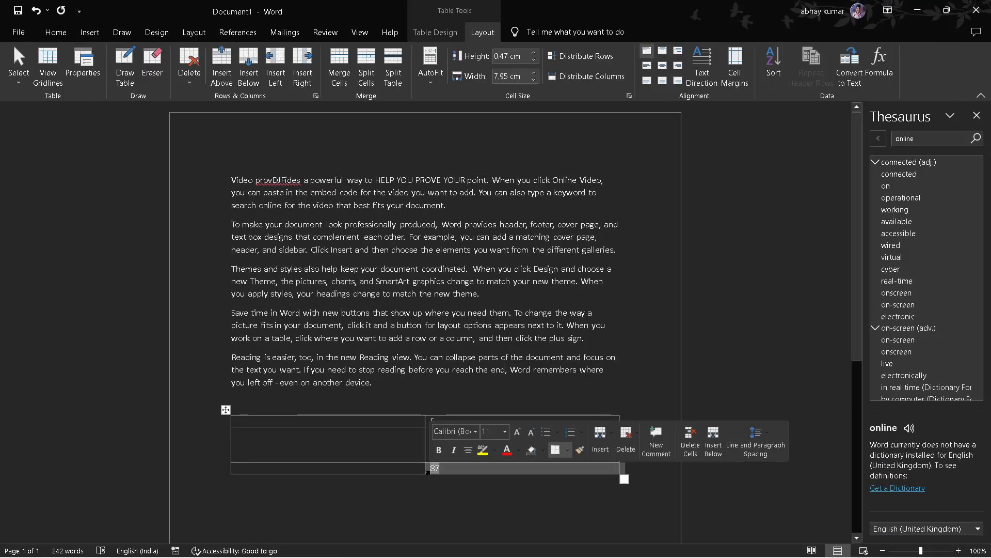
key("F9")
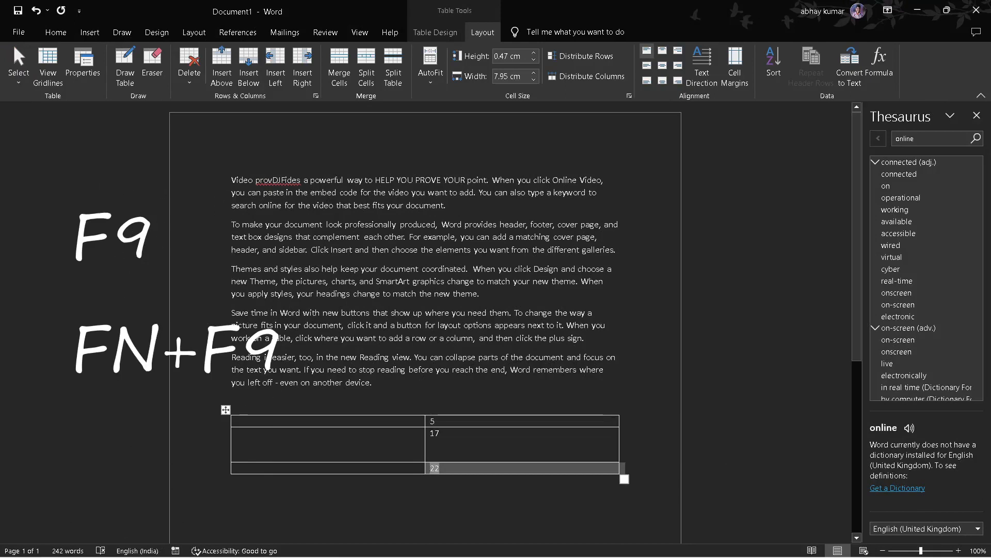
Step: Change the second-row value in the table's second column to 58, adding a further line break
left_click(439, 433)
key("BackSpace")
key("BackSpace")
type("58")
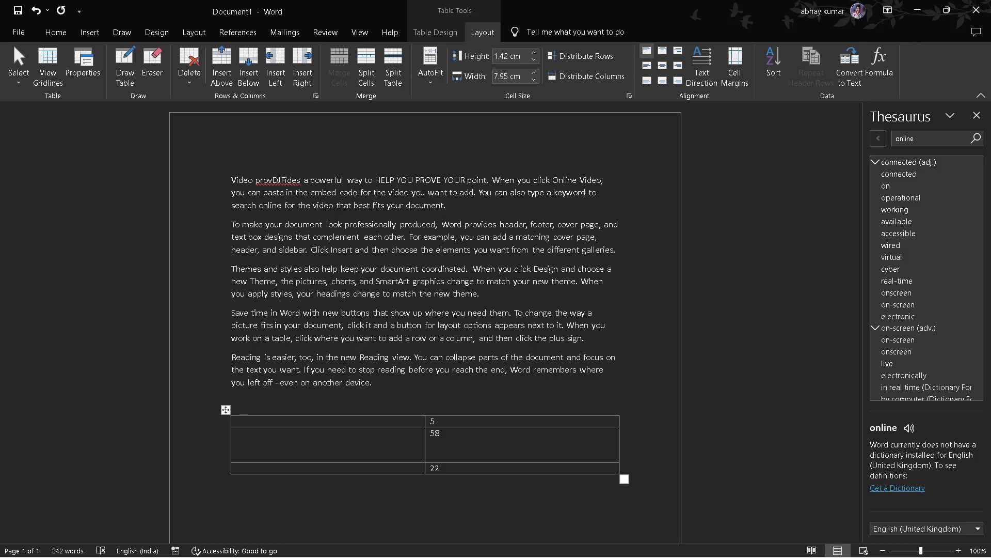
key("Return")
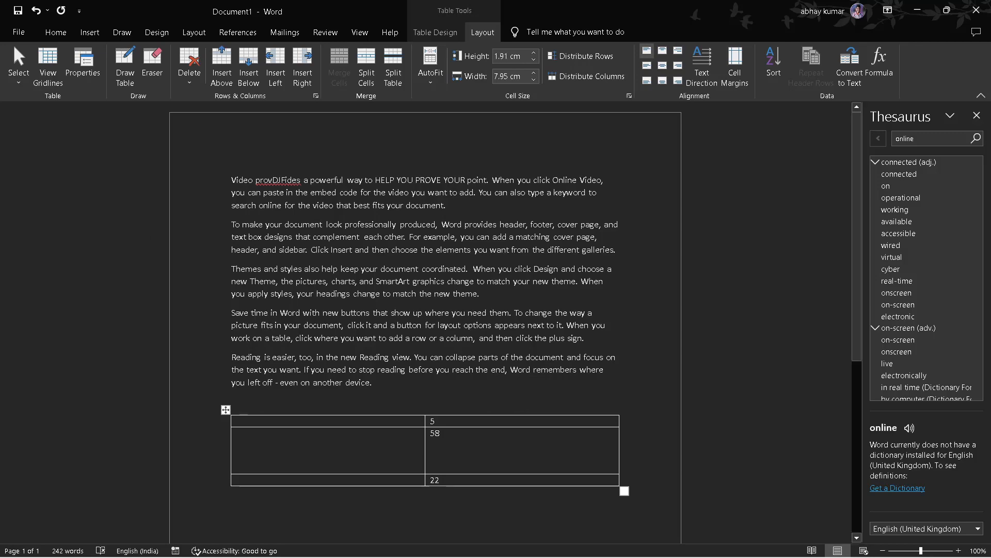
left_click(442, 480)
key("BackSpace")
key("BackSpace")
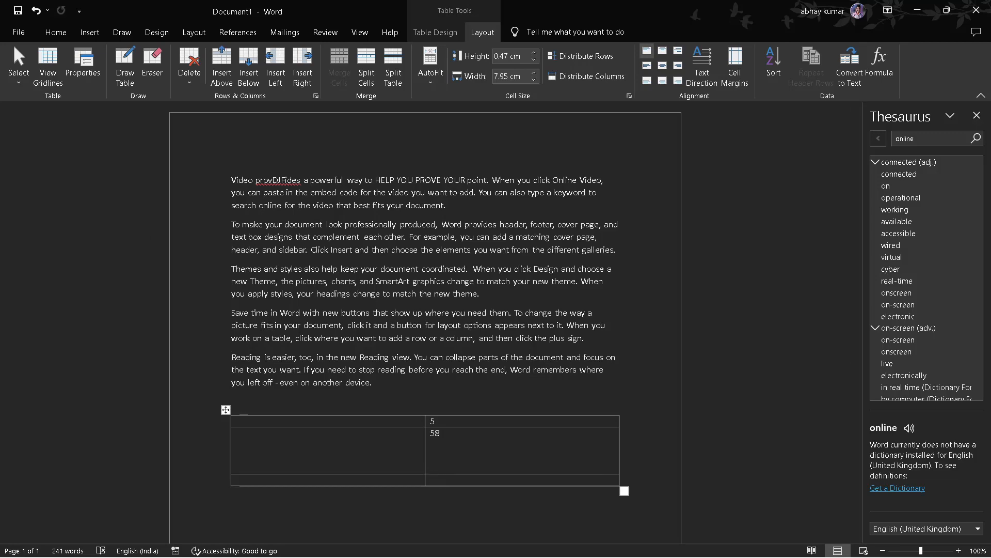
key("ctrl+z")
Step: Recalculate the sum field in the table's last row using the new second-row value
key("F9")
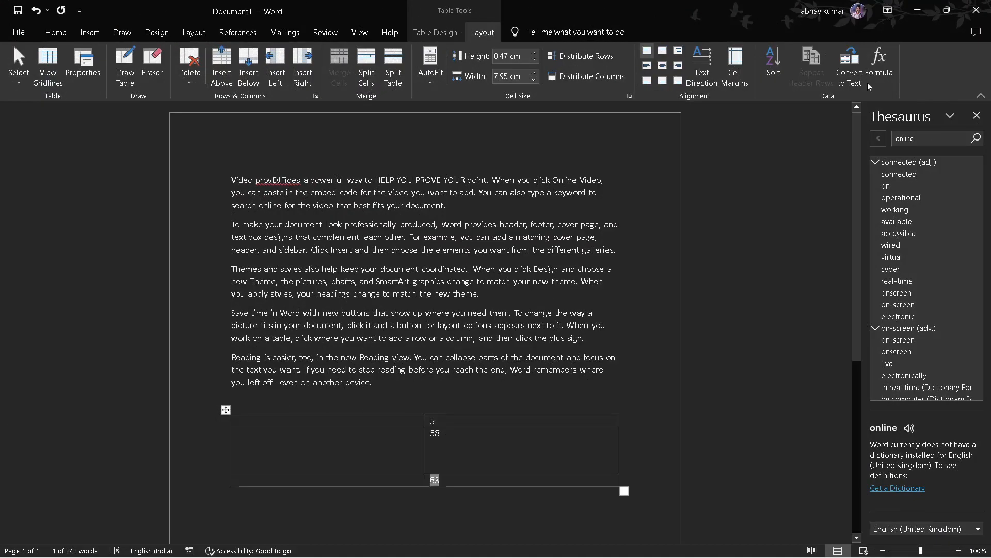
Step: Run the spelling check on the Word document and close the Thesaurus pane
left_click(918, 12)
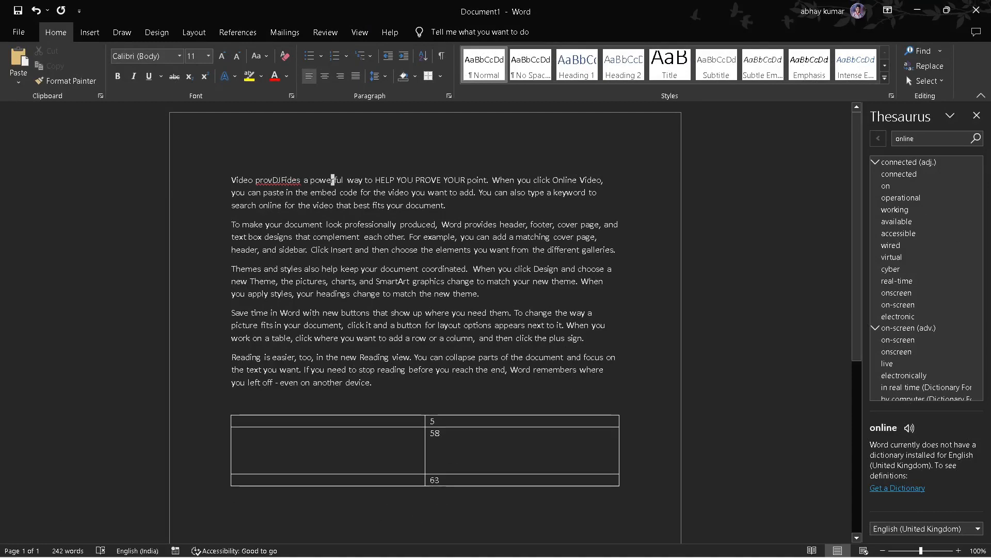
key("F7")
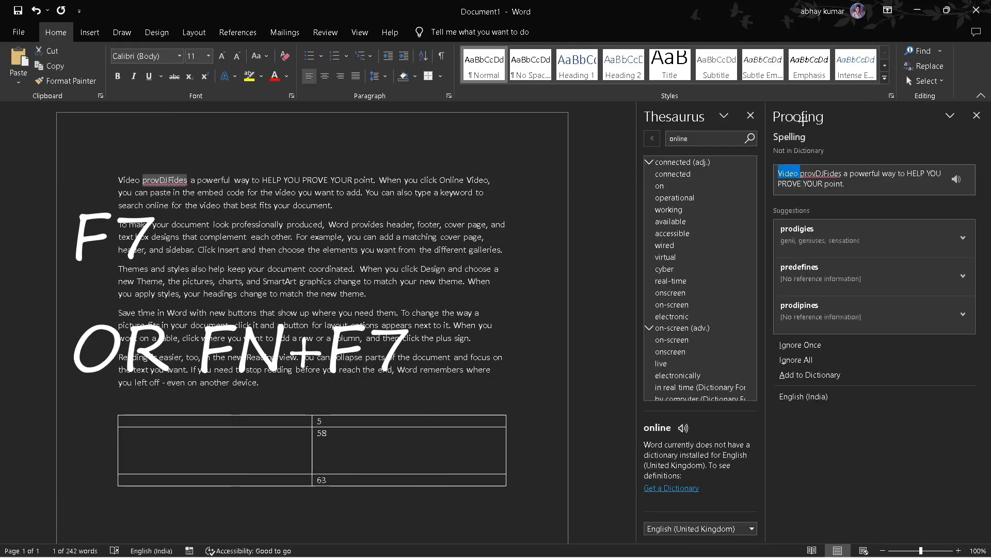
left_click(751, 116)
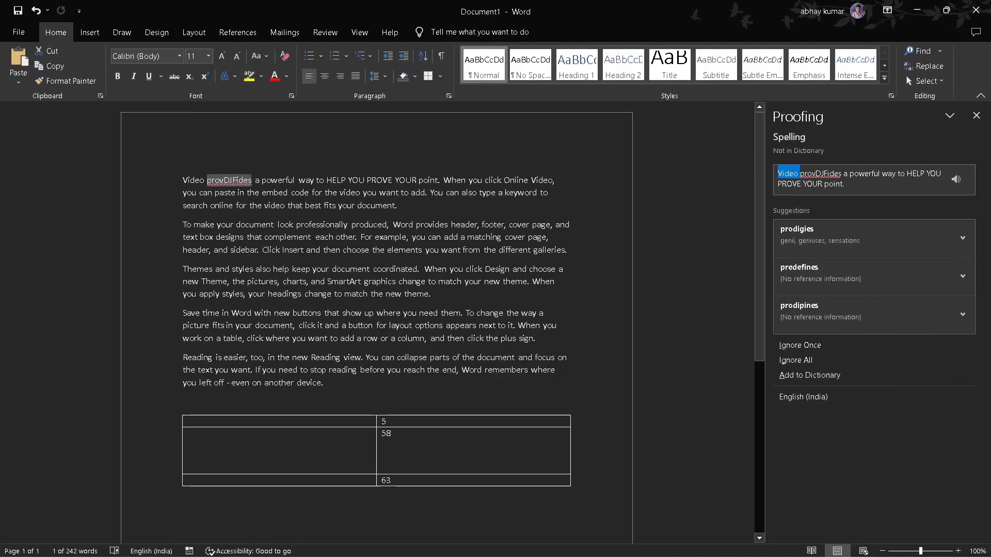
Step: Look up thesaurus synonyms for the word "buttons" in the fourth paragraph
left_click(308, 313)
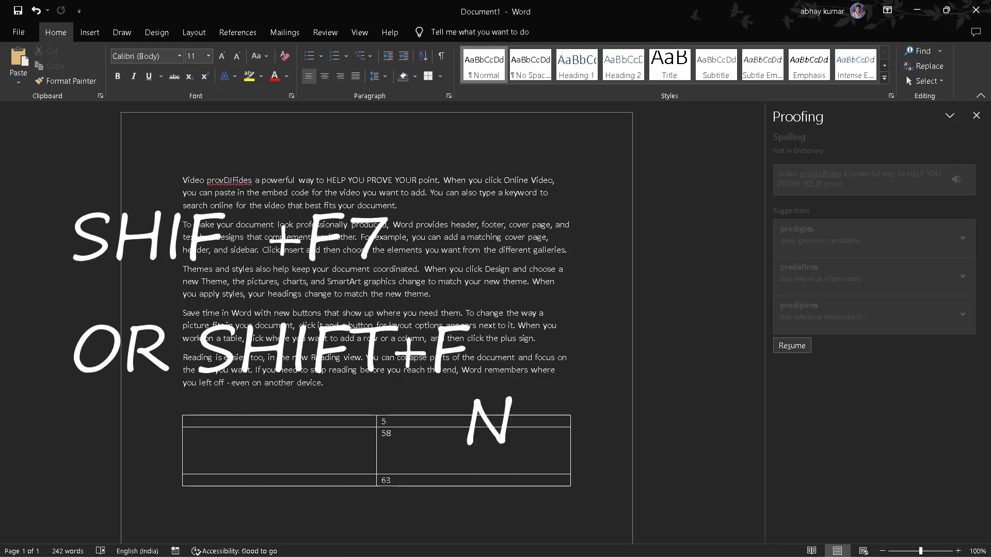
key("shift+F7")
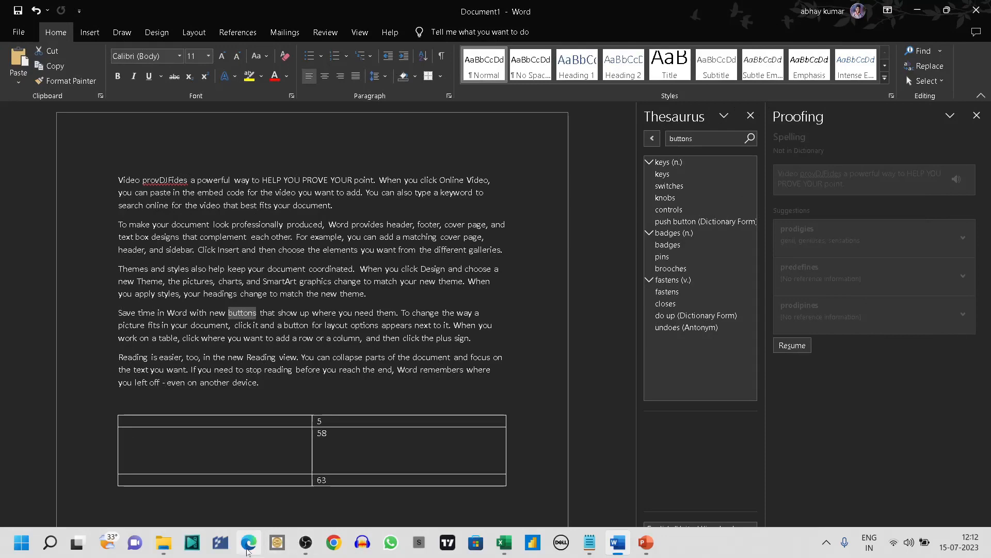
Step: Switch to Edge and show the tab with the YouTube video on 10 useful tips or tricks
mouse_move(249, 540)
left_click(255, 505)
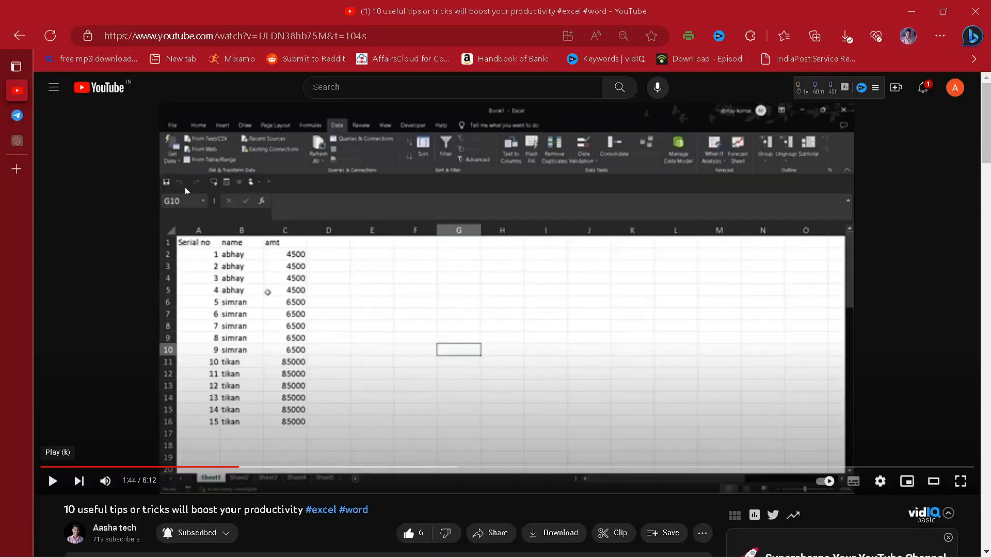
left_click(20, 114)
left_click(17, 92)
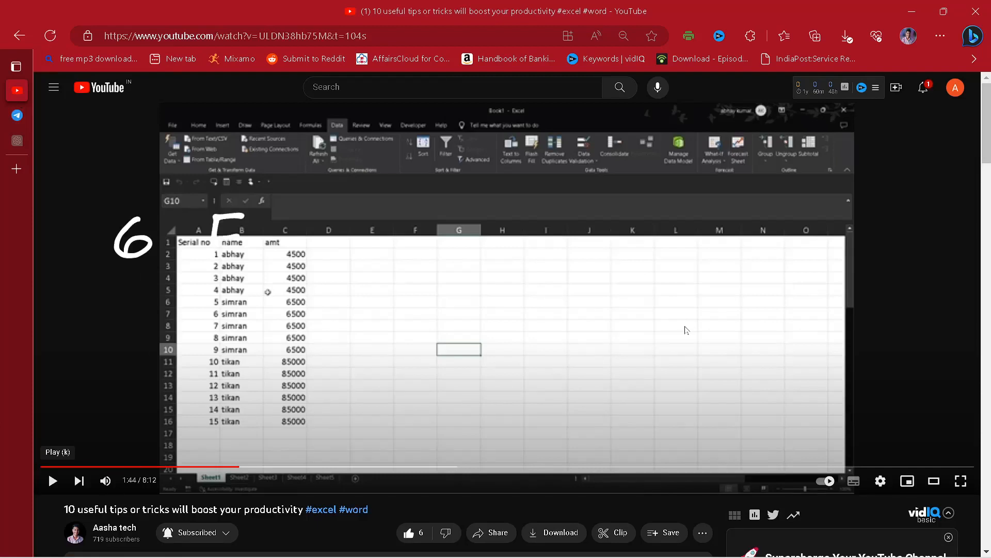
Step: Cycle the keyboard focus through the browser's vertical tab list, including New tab, and the favorites bar, back to the video tab
key("F6")
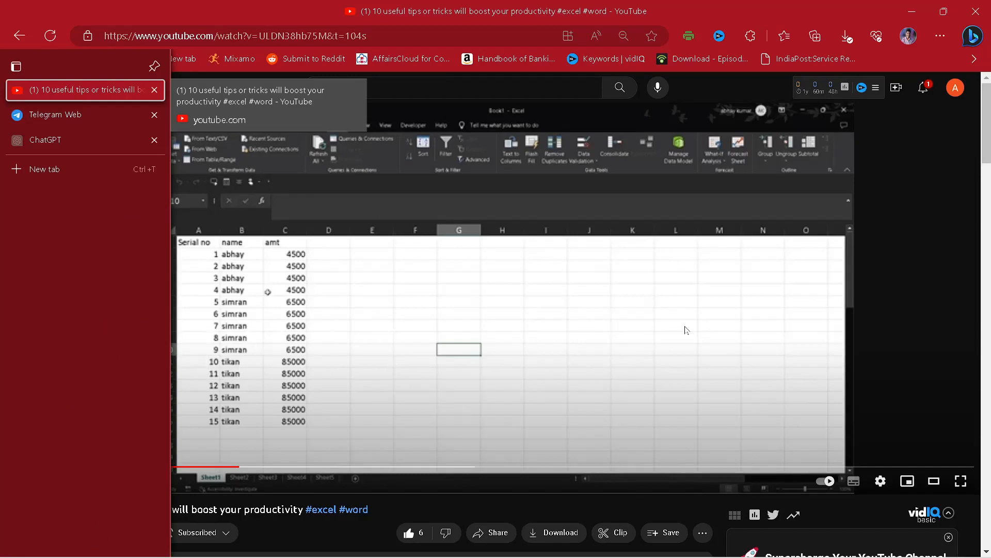
key("Up")
key("Up")
key("Up")
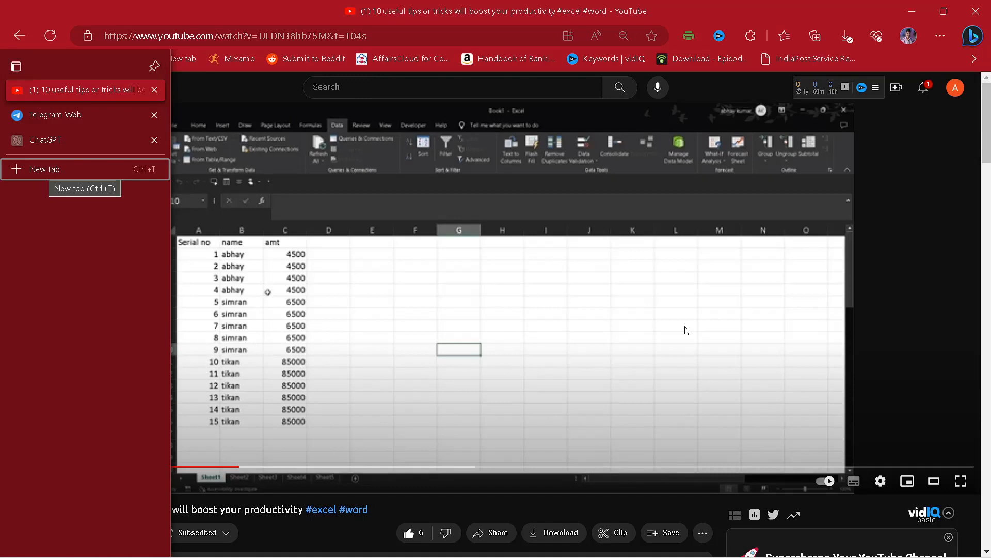
key("F6")
key("F6")
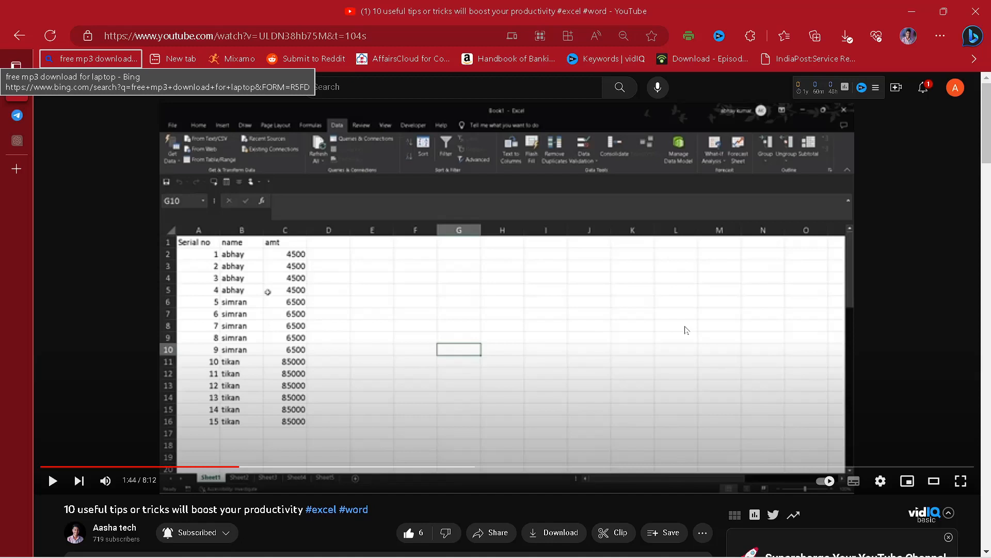
key("F6")
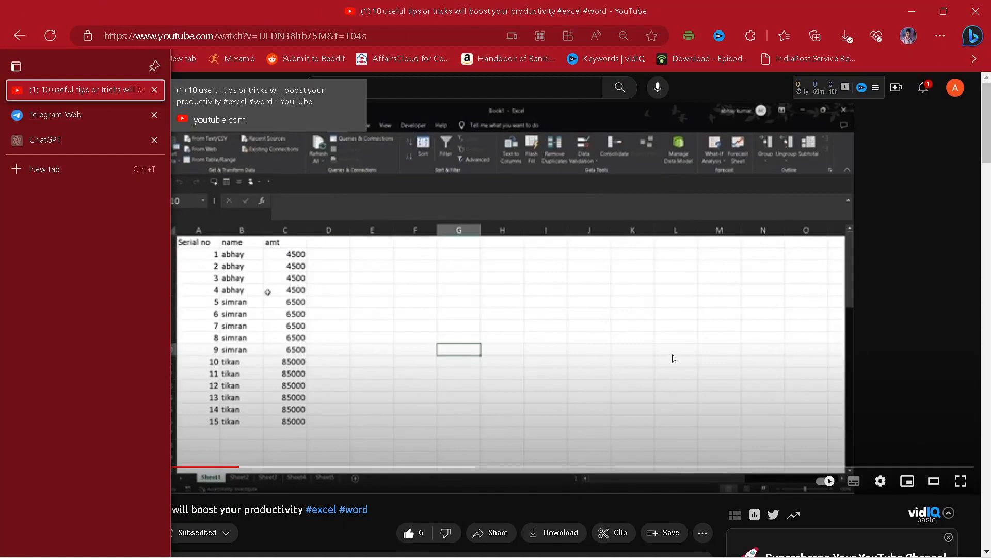
Step: Switch to Excel and open the recent workbook INTERVIEW QUESTION
mouse_move(609, 555)
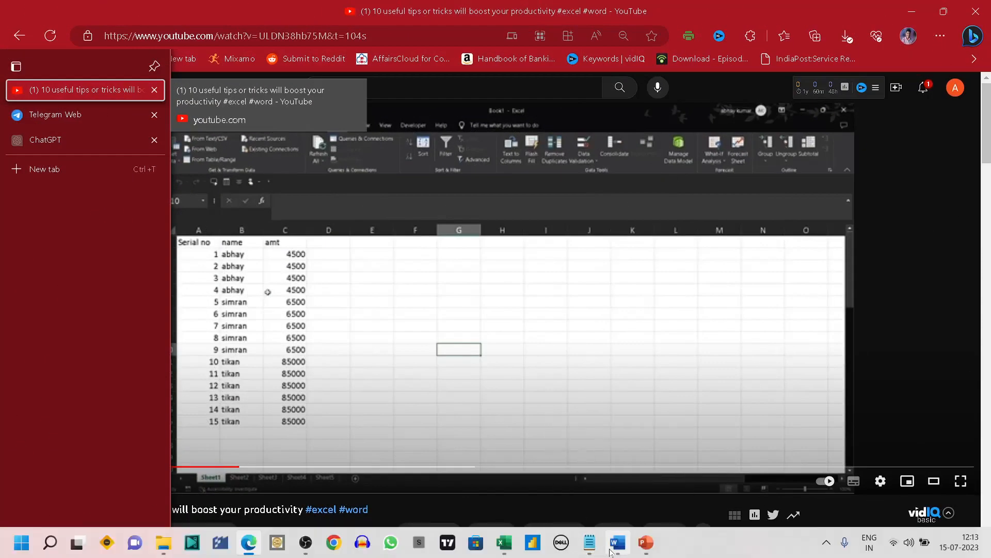
left_click(608, 491)
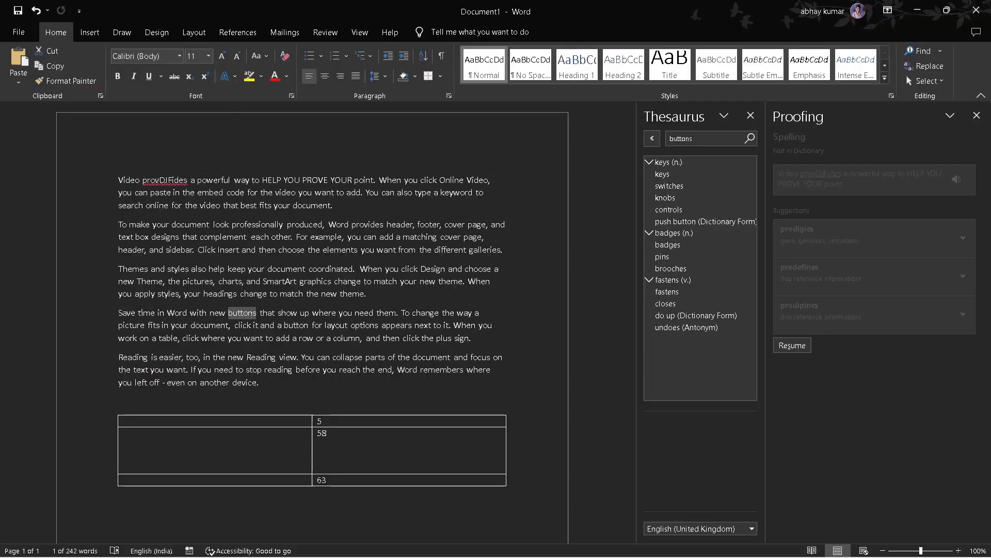
mouse_move(513, 535)
left_click(503, 477)
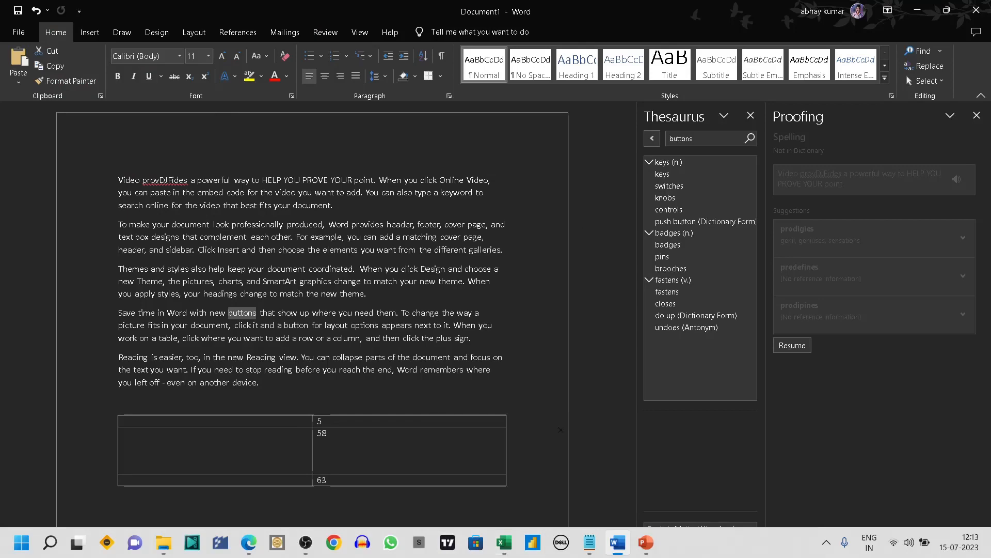
left_click(24, 28)
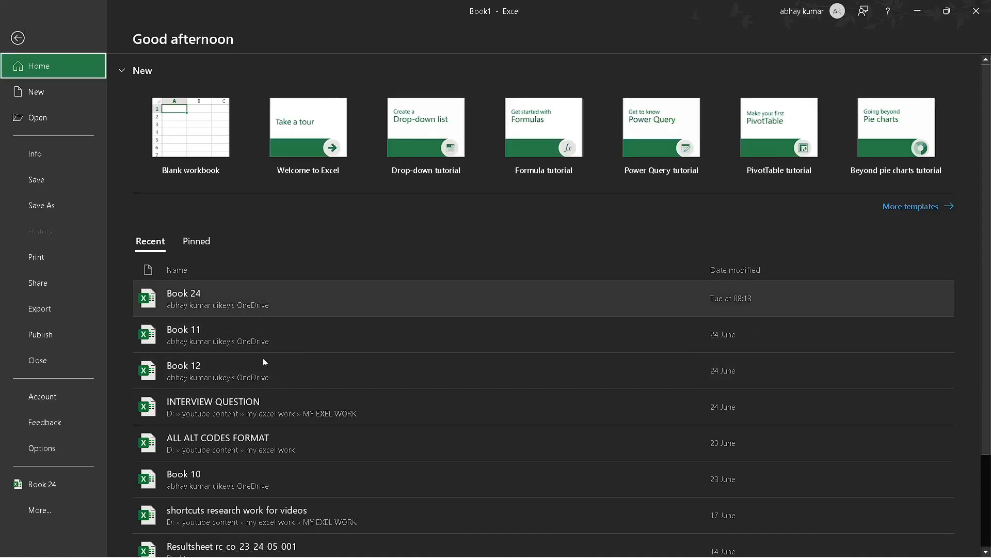
left_click(346, 408)
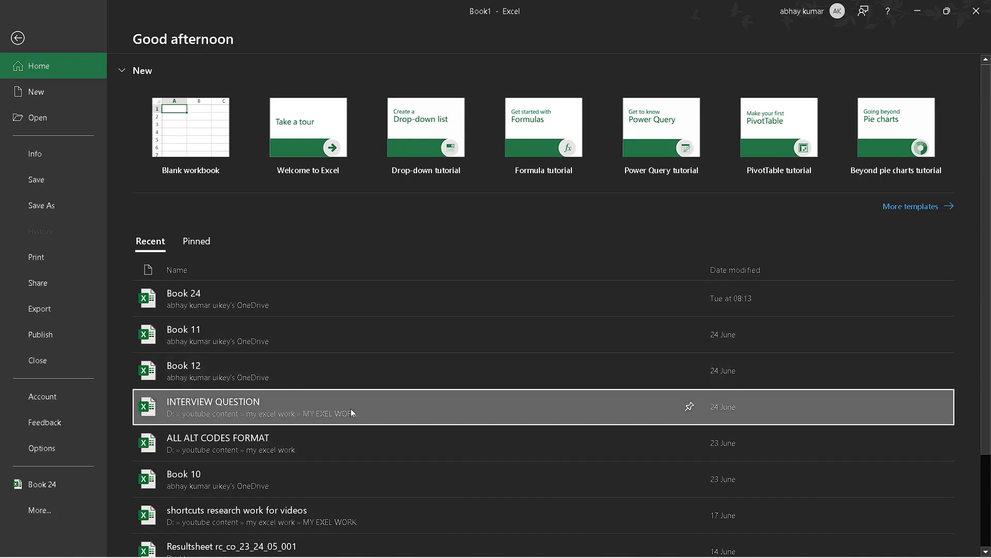
left_click(350, 408)
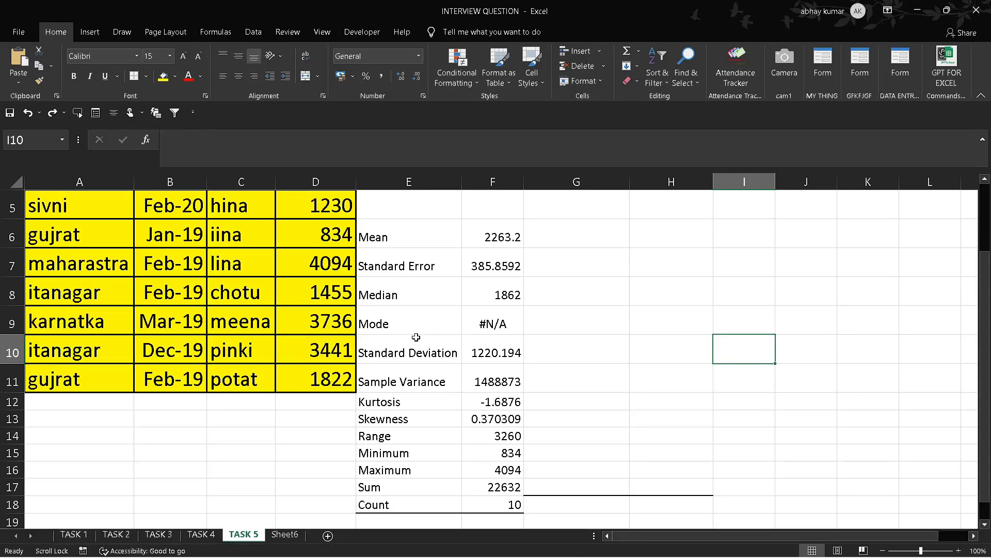
Step: Select cell G10 on sheet TASK 5 and try cycling backwards through the open workbook windows
left_click(609, 354)
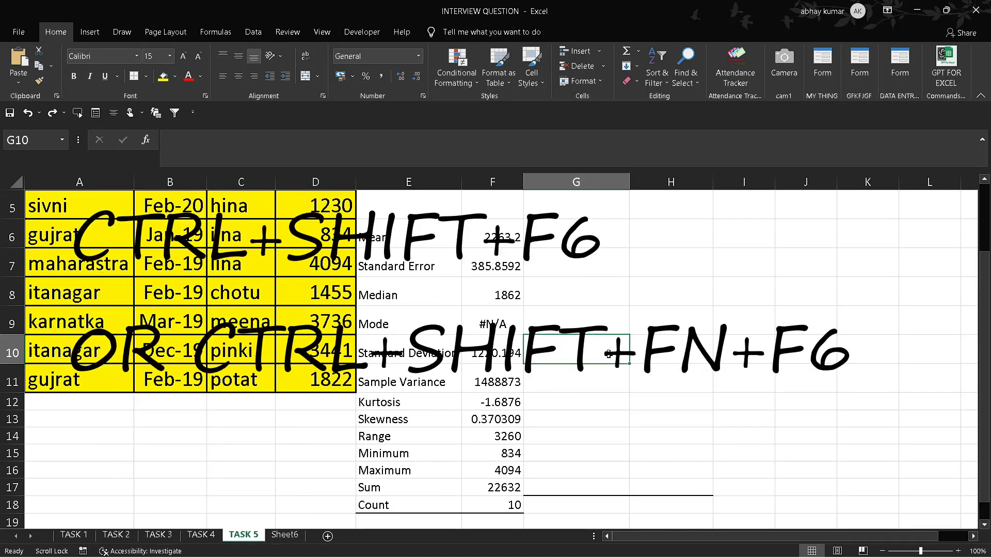
key("ctrl+shift+F6")
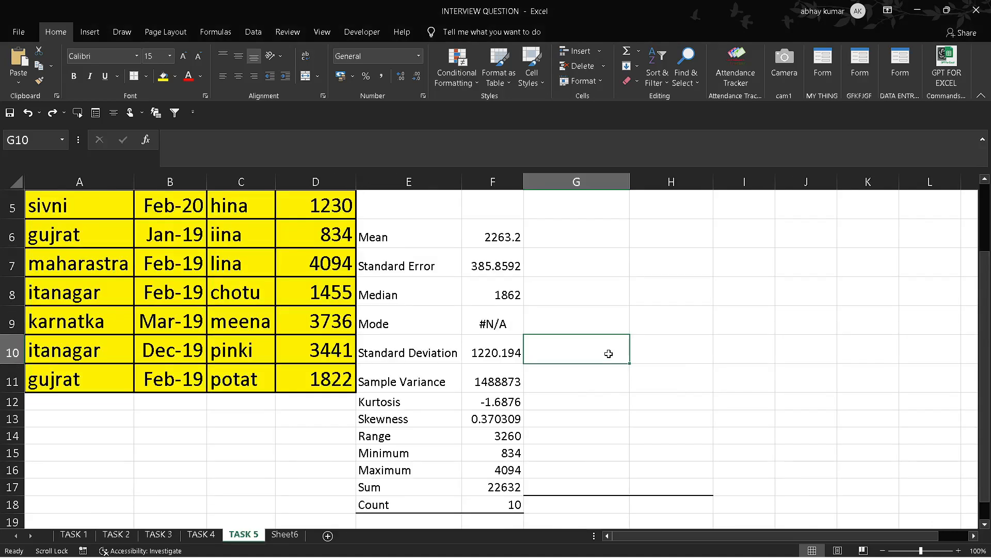
Step: Switch through Word to PowerPoint and bring up the presentation pptD9CF.pptm
mouse_move(625, 545)
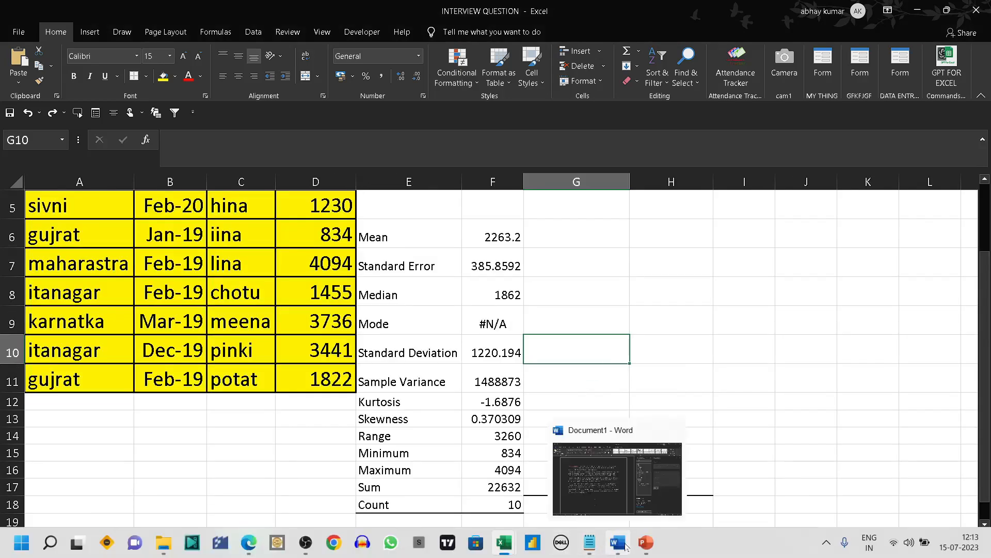
left_click(624, 463)
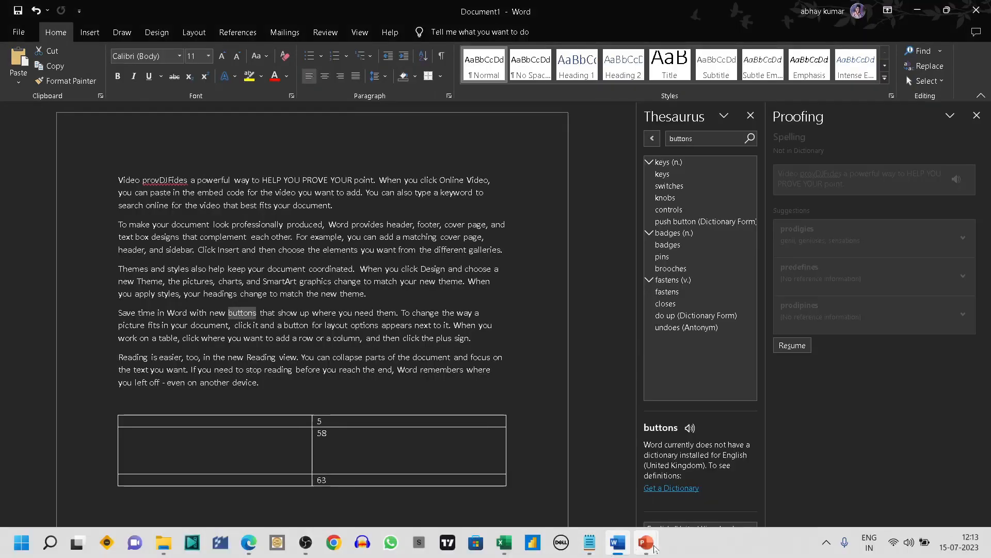
mouse_move(646, 544)
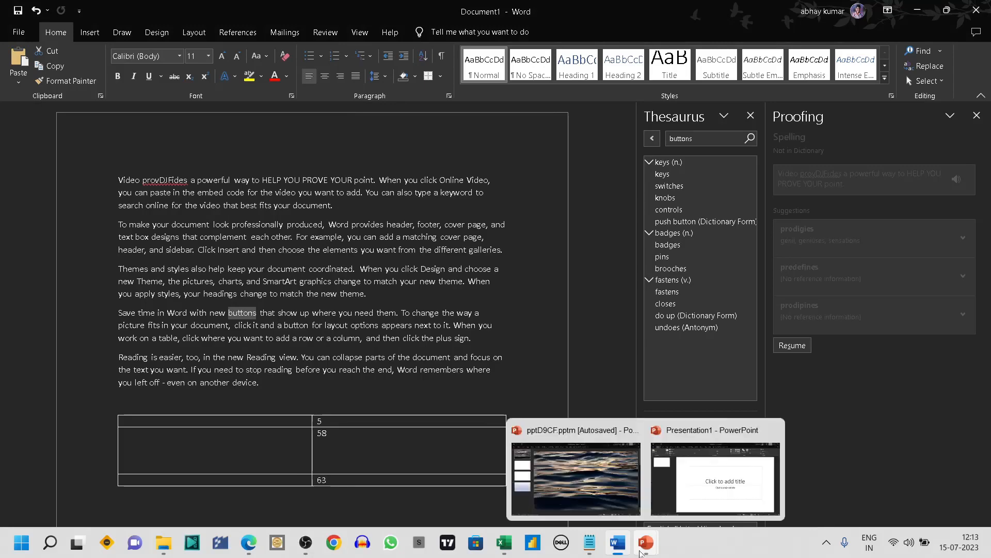
left_click(608, 491)
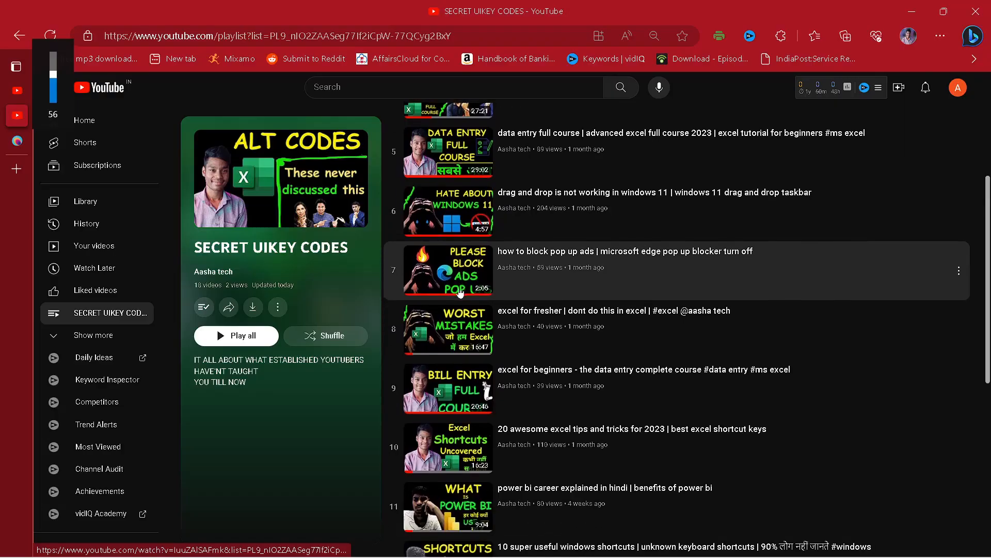
Step: Look through the videos listed in the open YouTube playlist of the Aasha tech channel
scroll(460, 293, "down", 2)
scroll(460, 293, "down", 5)
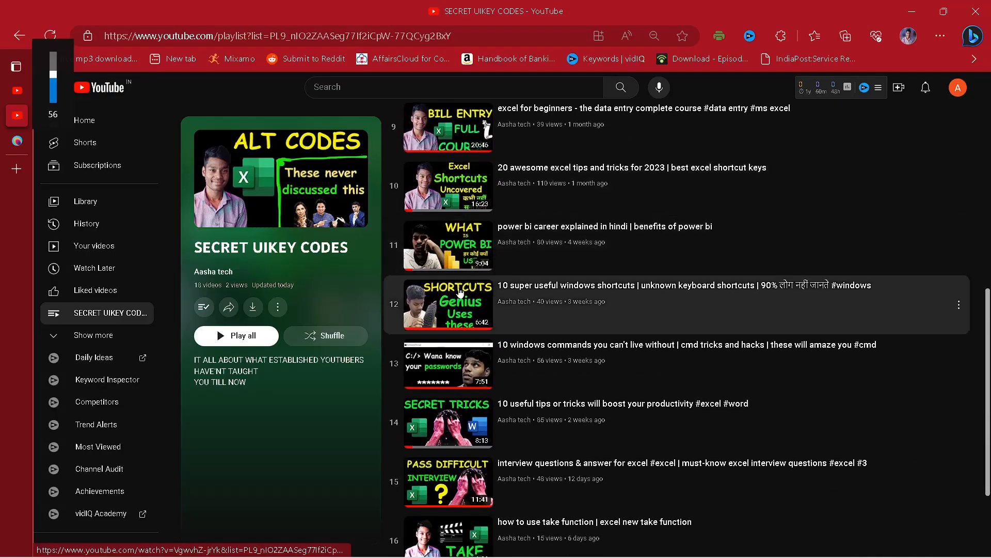
scroll(460, 293, "up", 6)
scroll(460, 292, "up", 3)
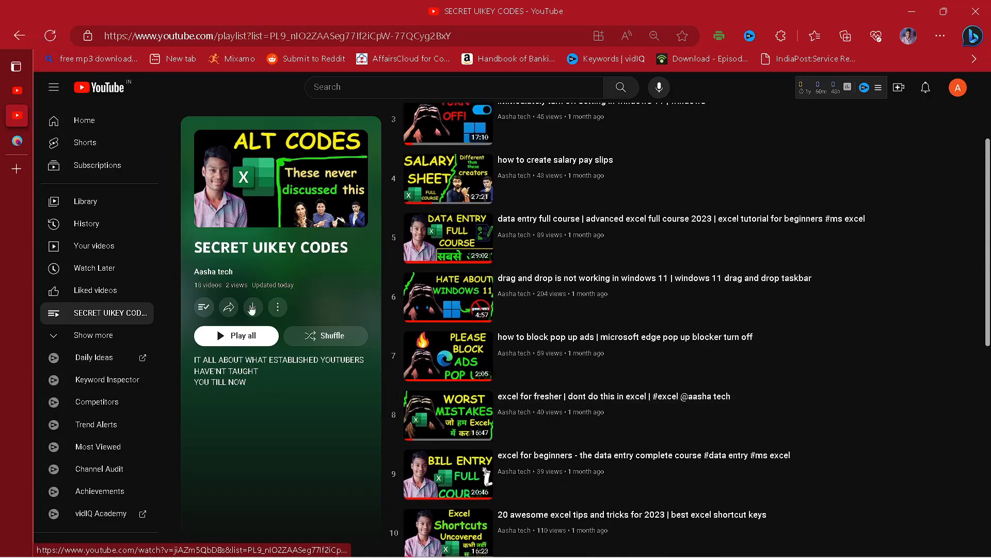
Step: Open the Aasha tech channel and examine its shorts and its complete list of uploaded videos
left_click(211, 274)
scroll(212, 277, "down", 2)
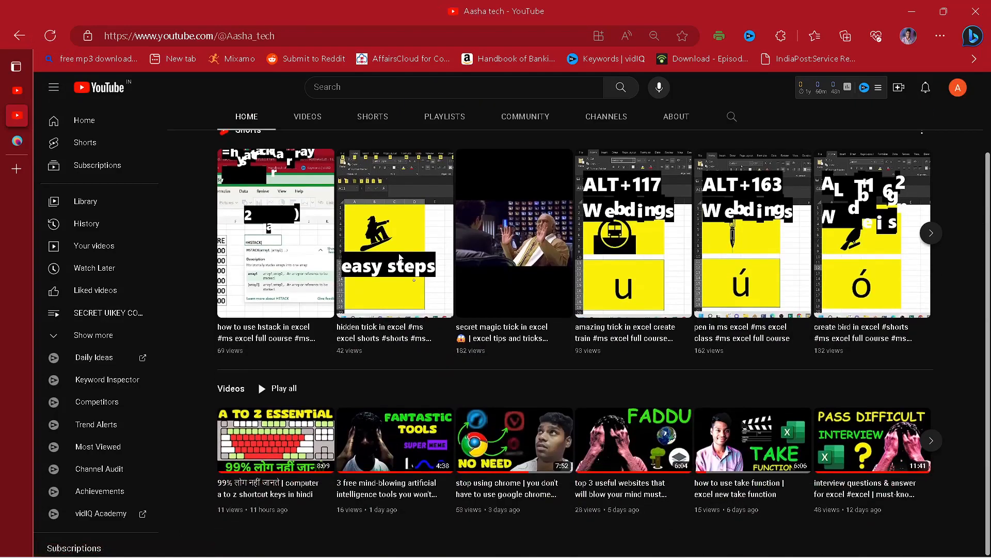
left_click(932, 460)
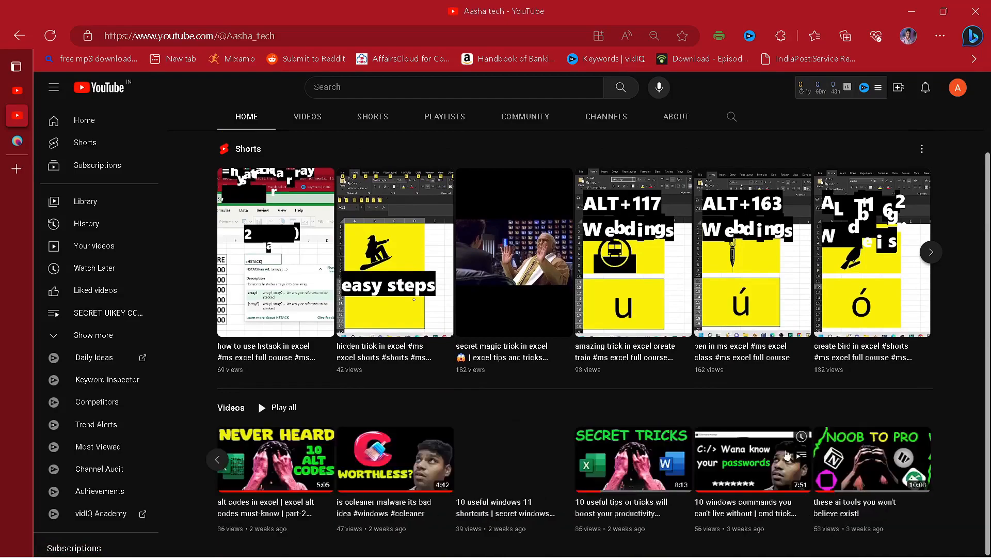
scroll(320, 218, "up", 2)
left_click(320, 217)
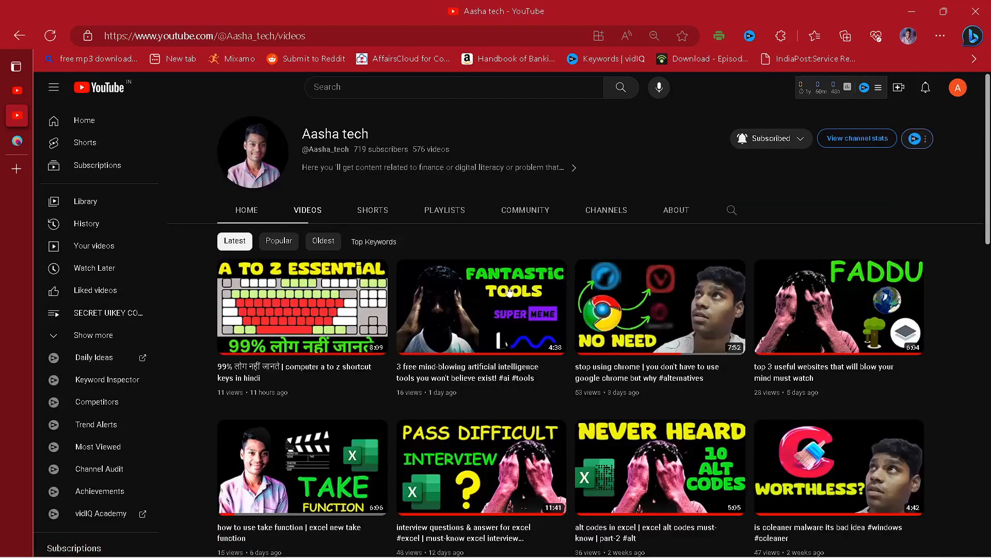
scroll(507, 293, "down", 10)
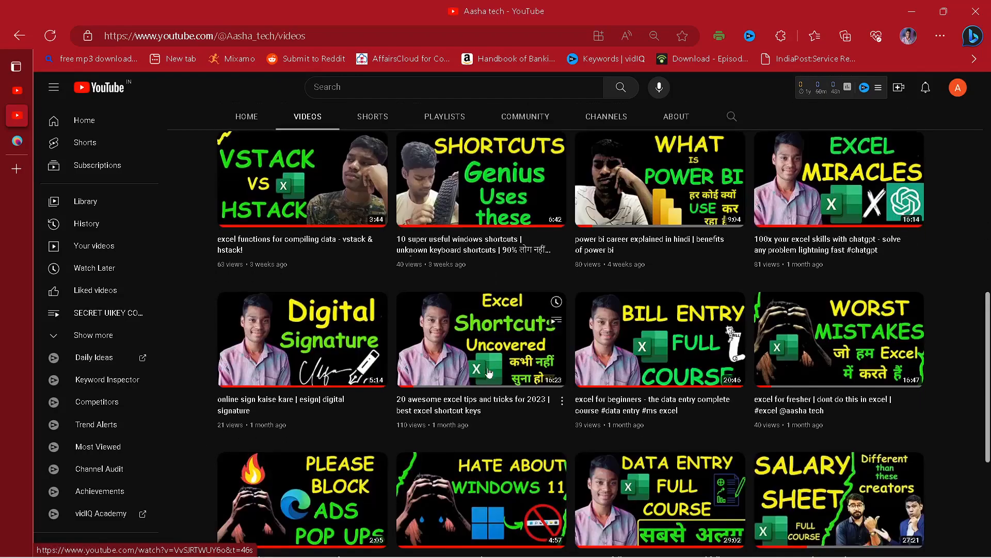
scroll(489, 372, "down", 5)
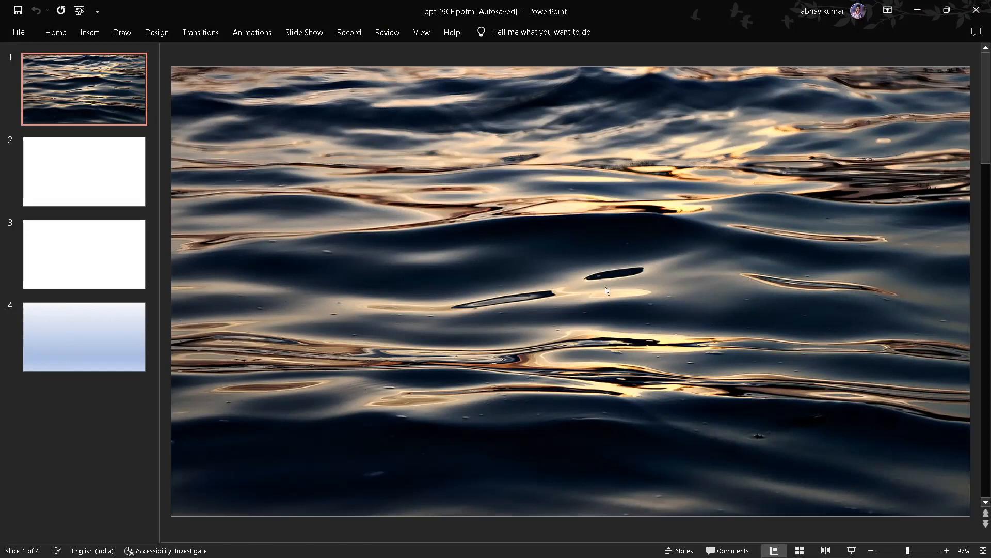
Step: Play the pptD9CF.pptm slide show from the first slide and exit it
key("F5")
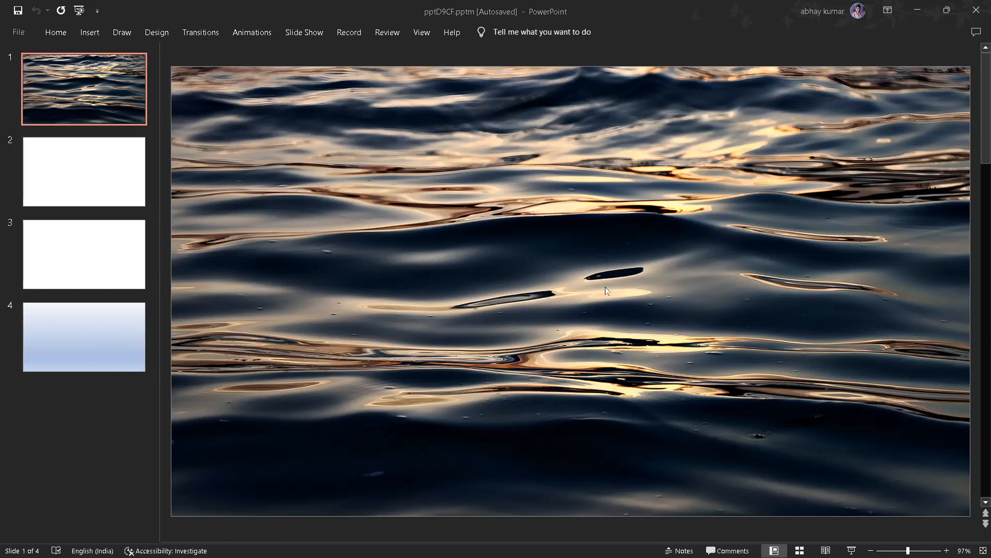
key("F5")
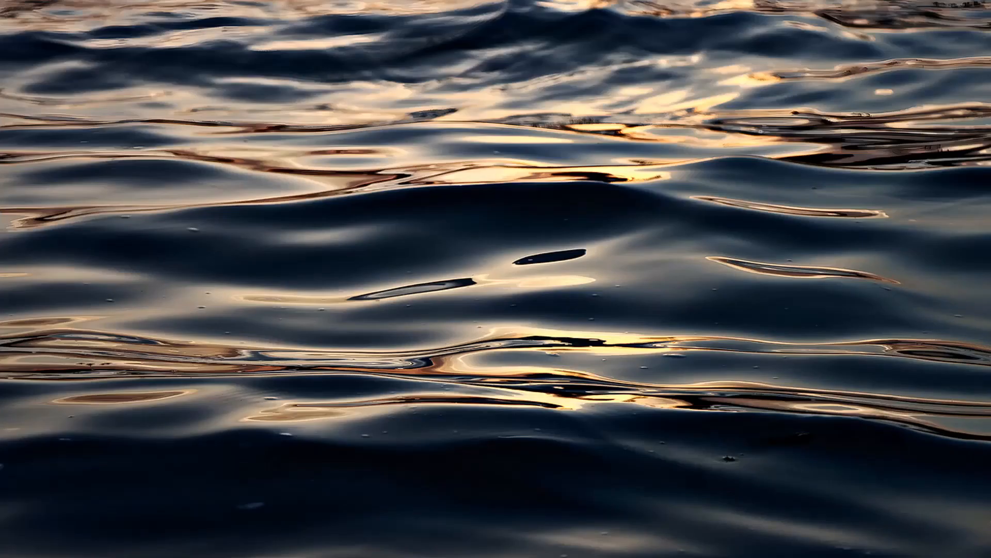
key("Escape")
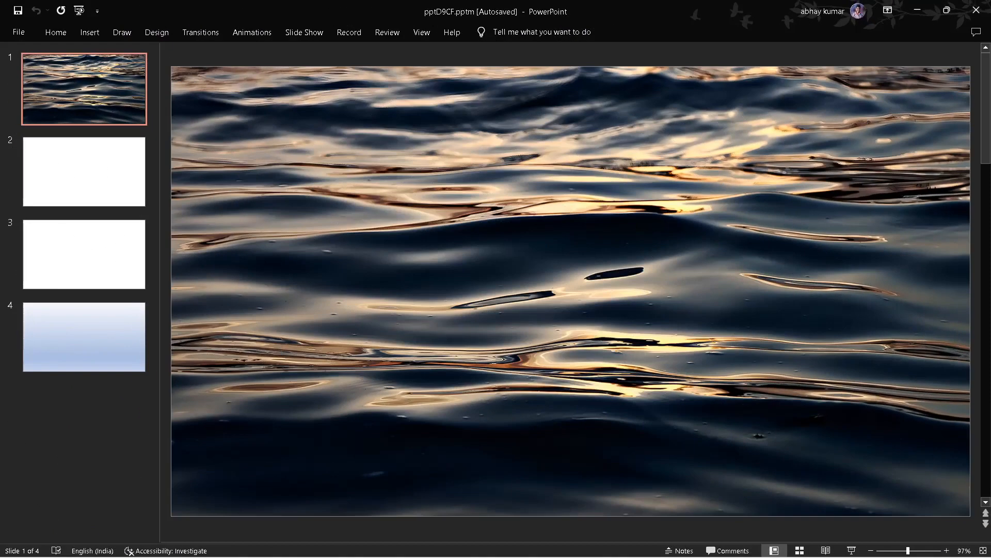
Step: Switch to Edge and refresh the current page
mouse_move(256, 549)
left_click(256, 491)
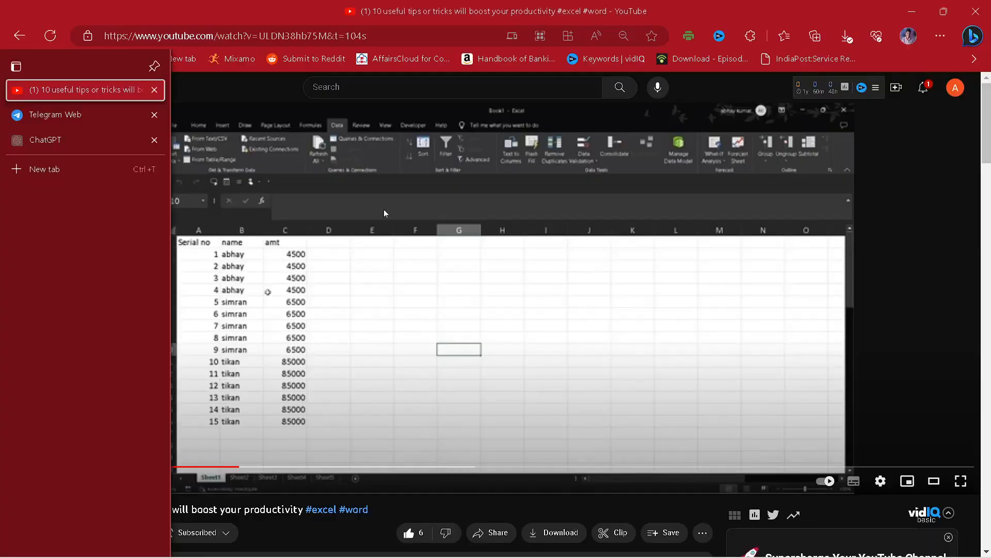
key("F5")
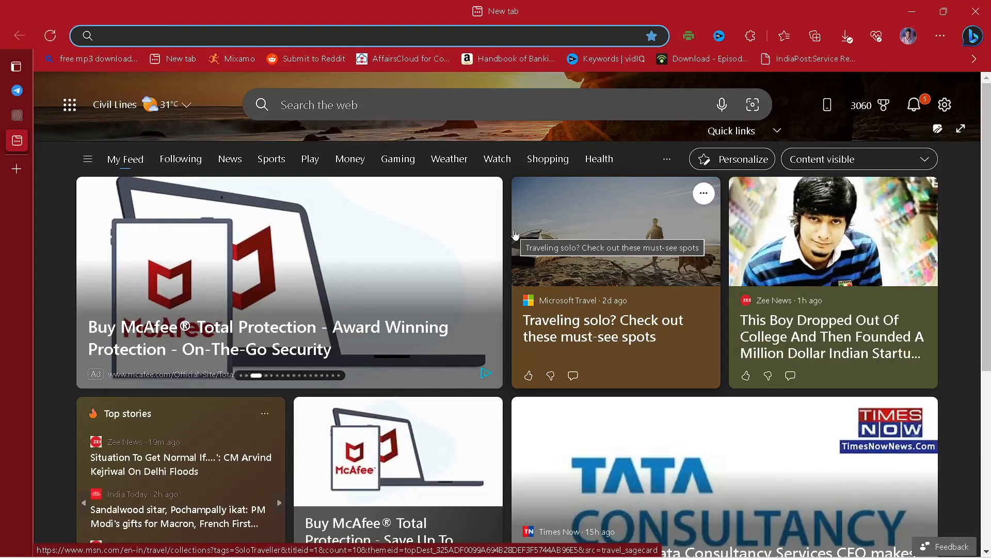
Step: Switch to the Word document, open the Find and Replace dialog and close it again
mouse_move(617, 542)
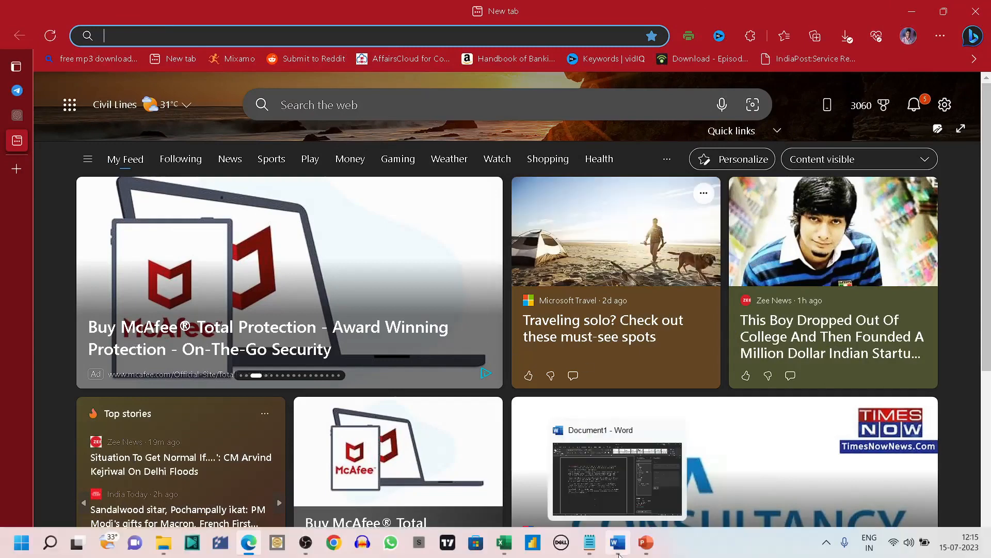
left_click(628, 493)
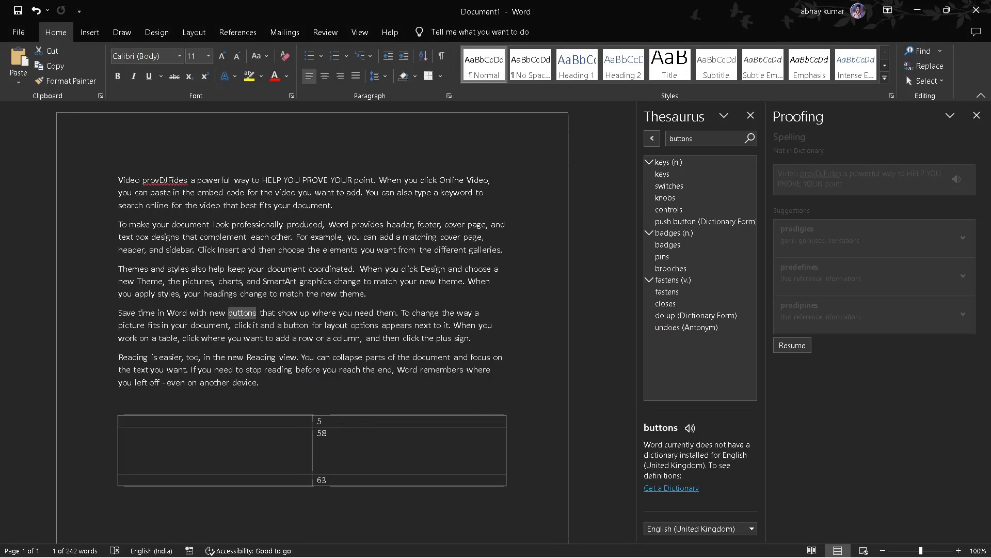
key("F5")
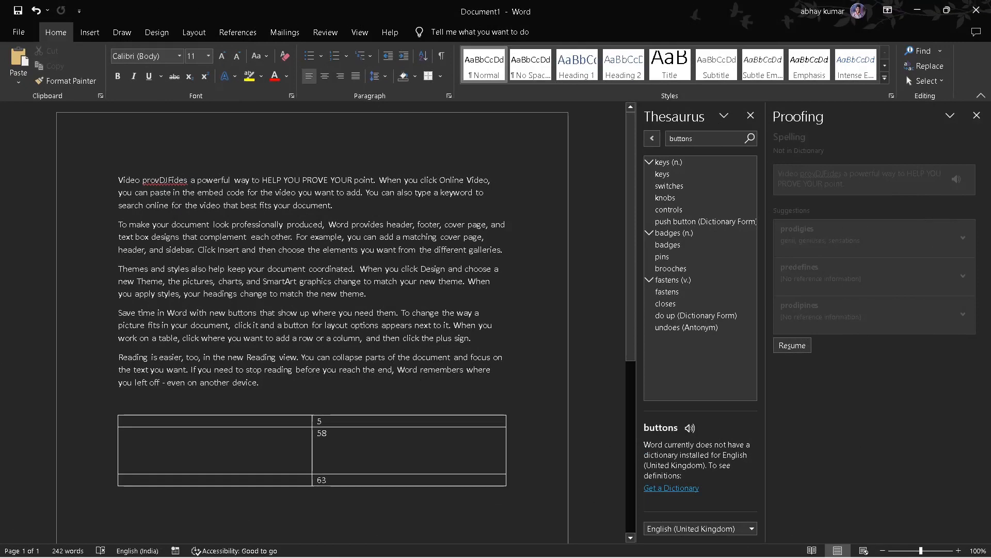
key("ctrl+h")
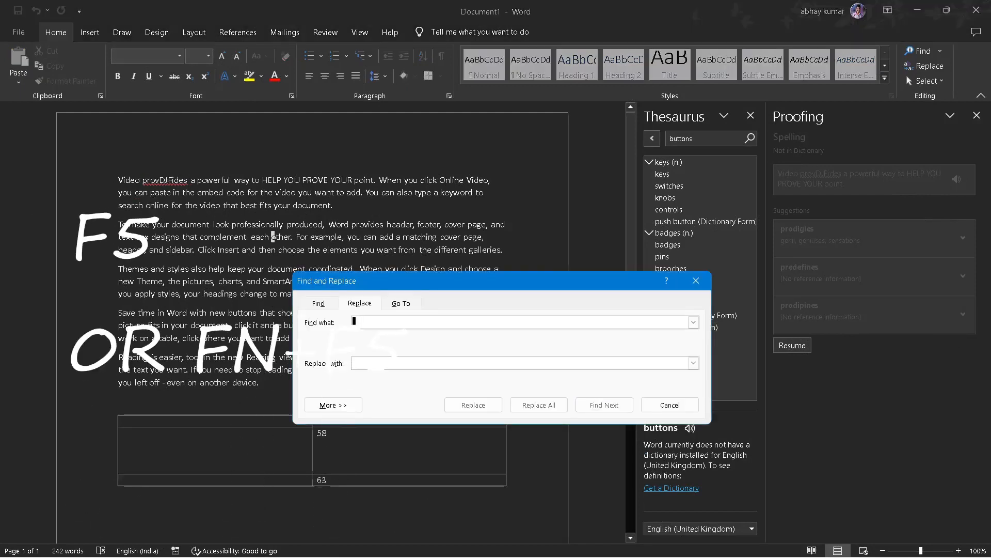
left_click(696, 281)
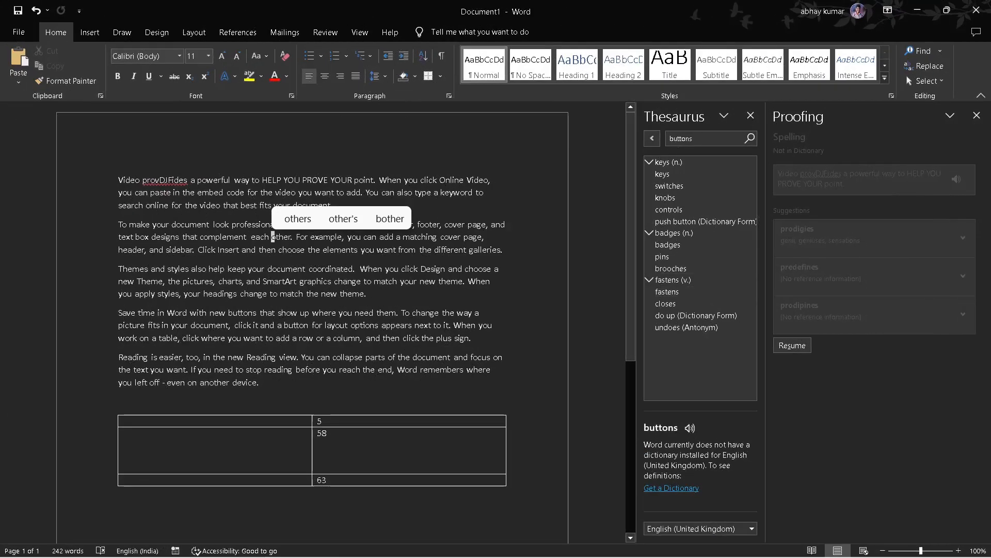
left_click(502, 268)
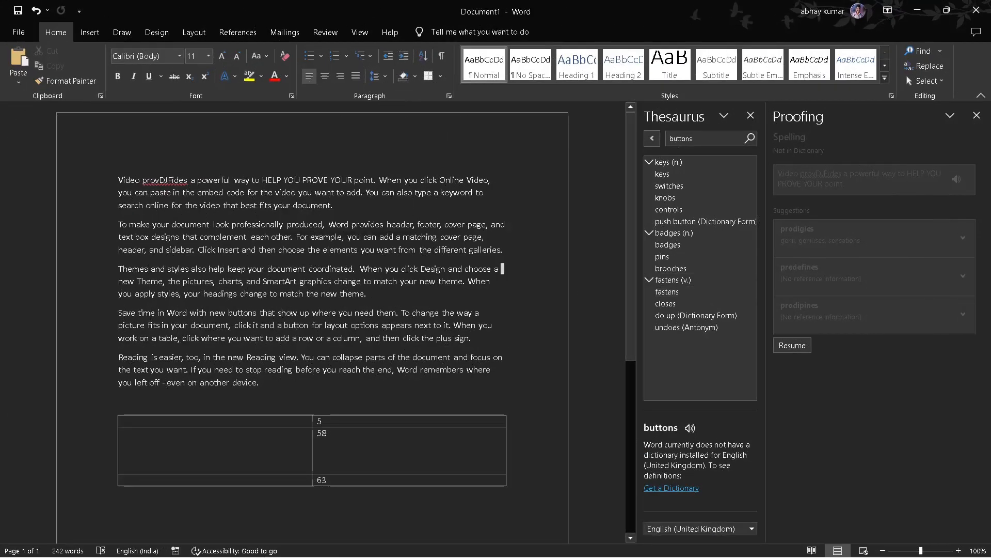
Step: Switch to the VIDEOS folder in File Explorer and display the list of recent locations for the address
mouse_move(192, 547)
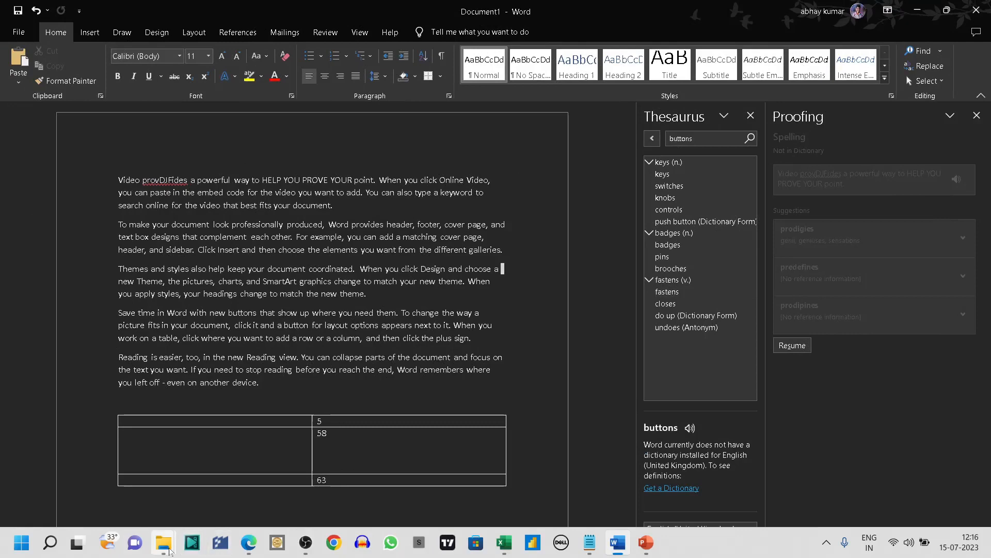
left_click(85, 467)
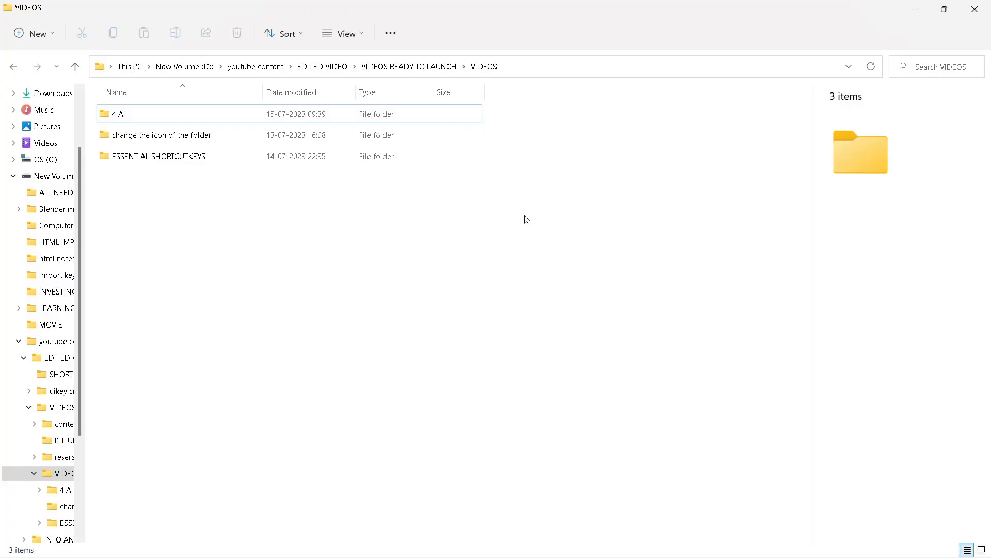
key("F4")
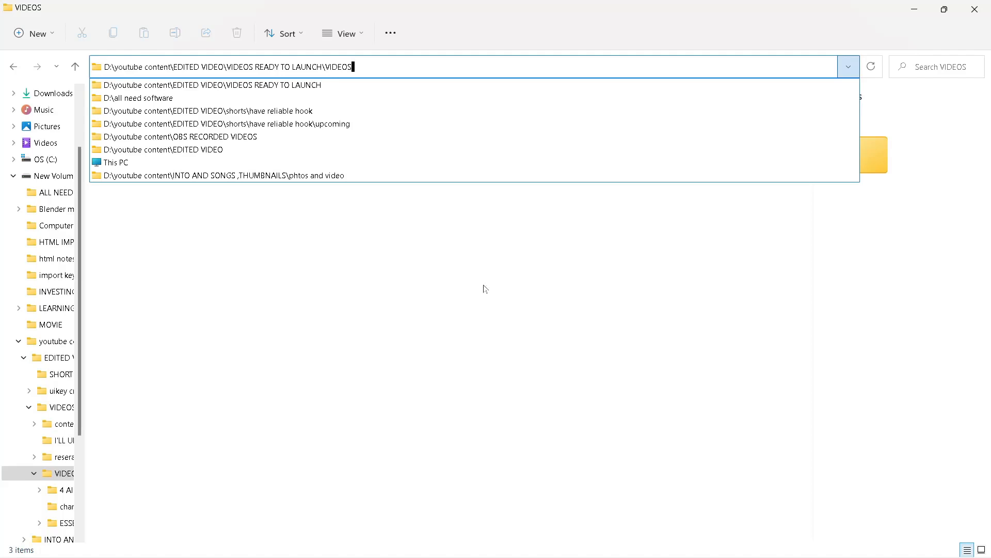
Step: Switch to Edge, close its window and return to the Word document
mouse_move(250, 541)
left_click(252, 483)
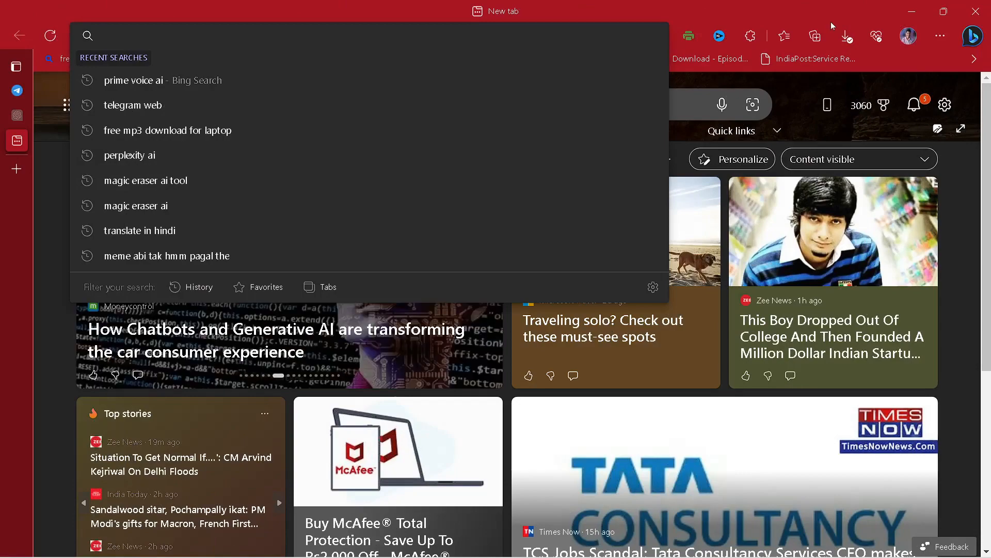
key("alt+F4")
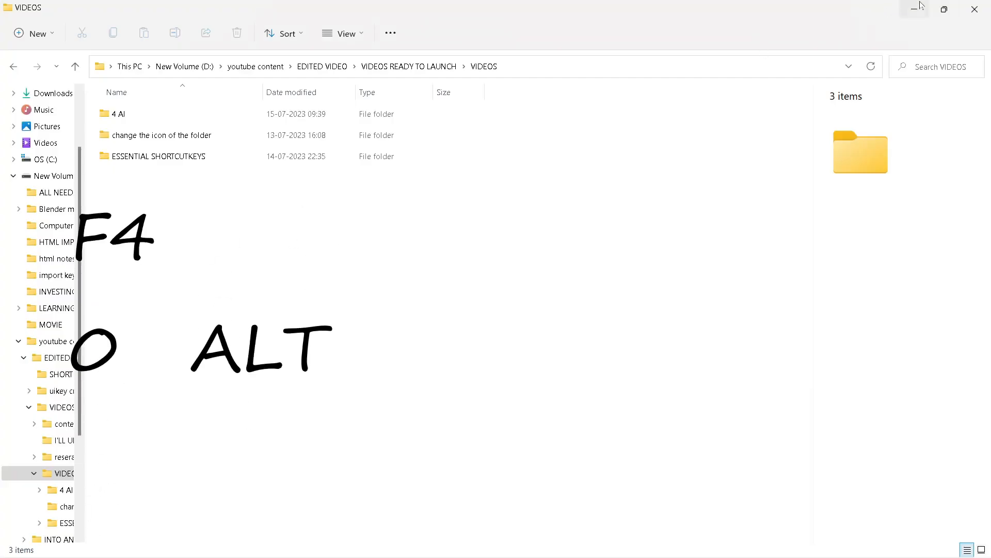
key("alt+F4")
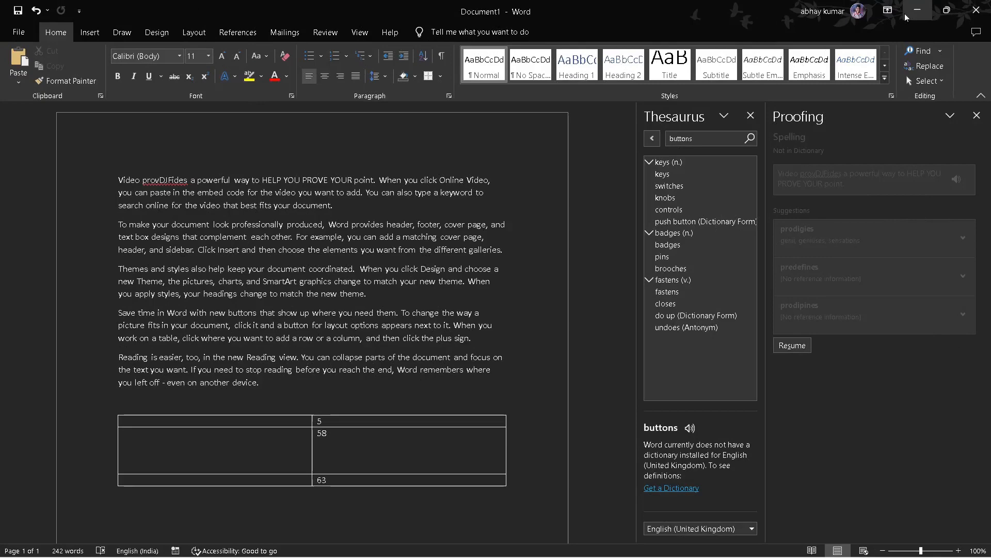
Step: Close the Proofing and Thesaurus panes beside the document
left_click(975, 115)
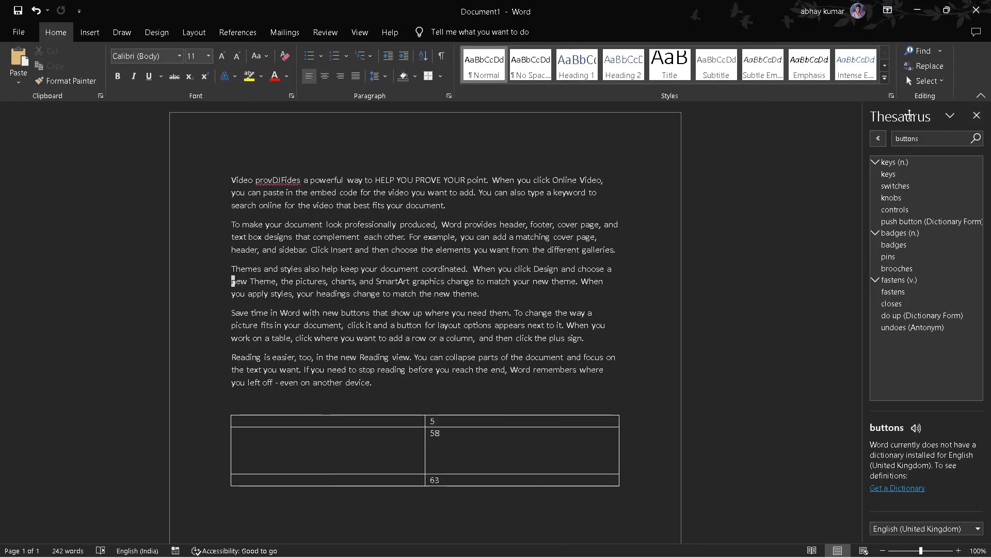
left_click(983, 123)
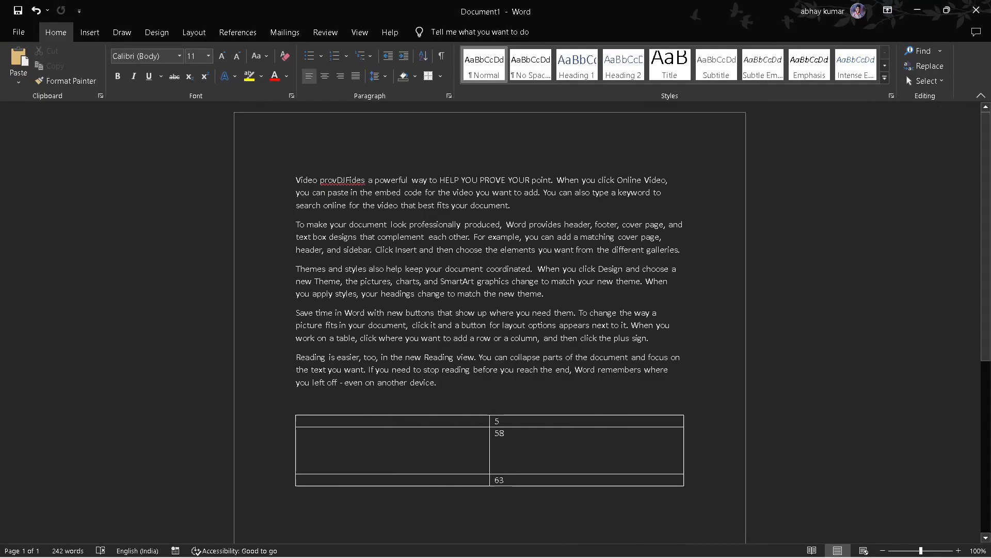
Step: Cycle the case of "To make your document look professionally" in the second paragraph through uppercase to each word capitalized
key("ctrl+shift+Right")
key("ctrl+shift+Right")
key("ctrl+shift+Right")
key("ctrl+shift+Right")
key("ctrl+shift+Right")
key("ctrl+shift+Right")
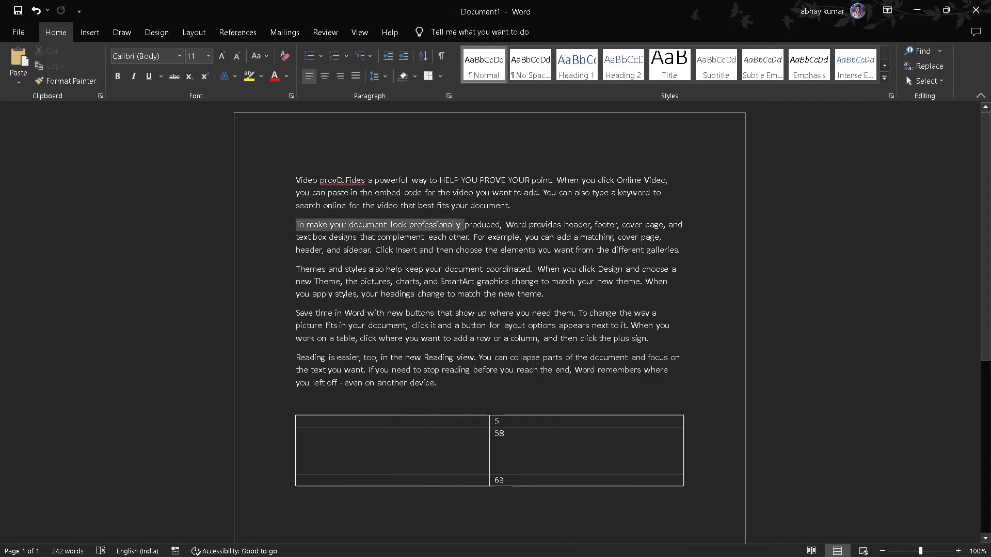
right_click(461, 233)
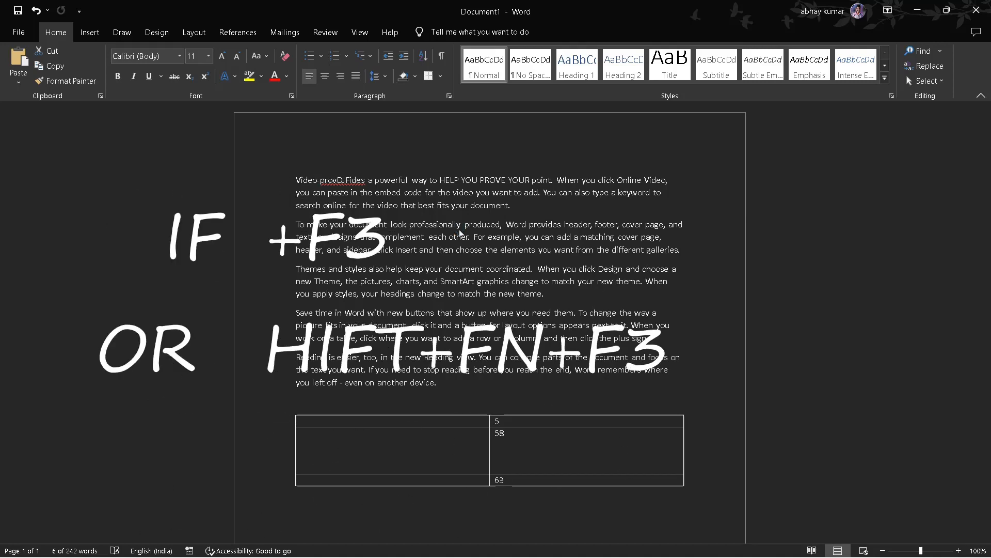
key("shift+F3")
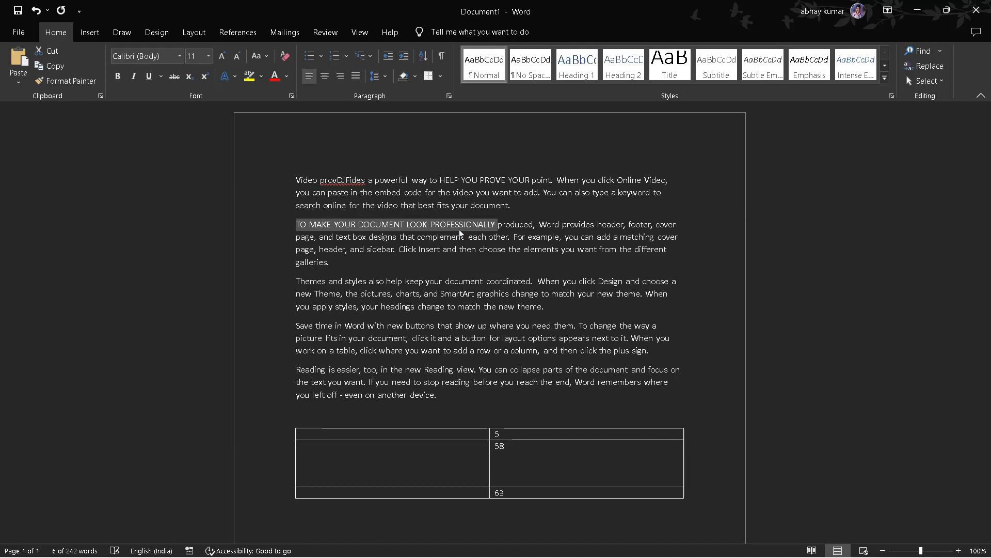
key("shift+F3")
key("shift+F3")
key("shift+F3")
key("shift+F3")
key("shift+F3")
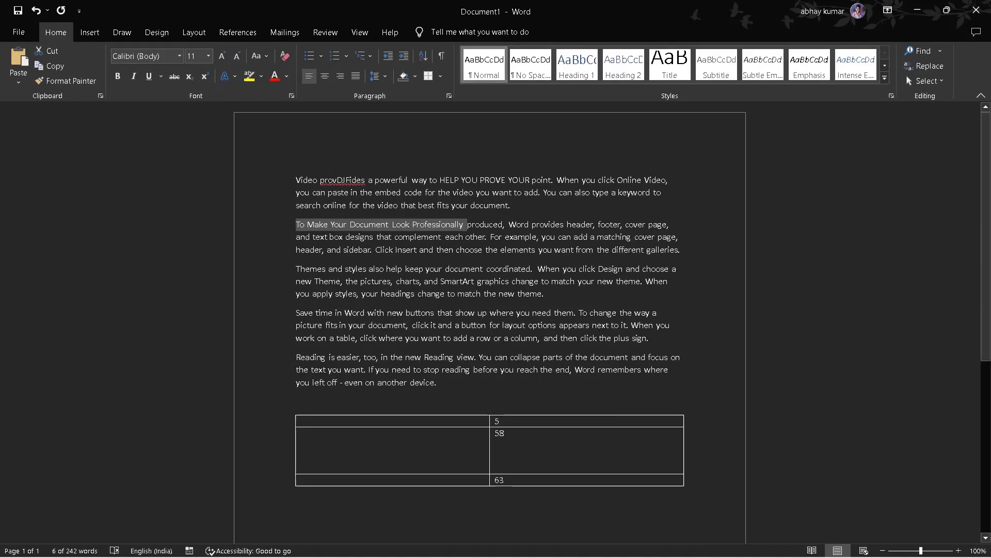
left_click(532, 294)
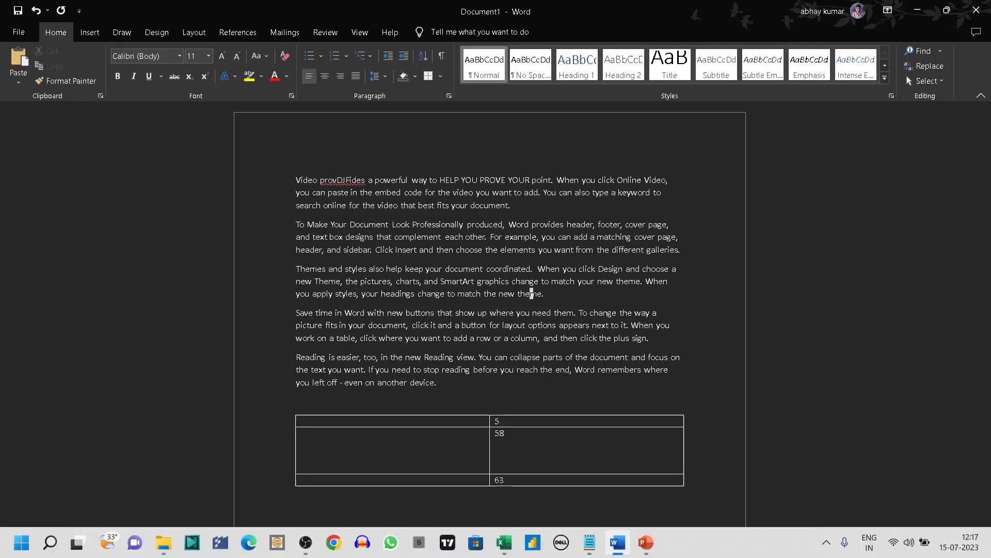
Step: Switch to Edge, find "thing" on the new tab page and shorten the search term to "t"
left_click(249, 548)
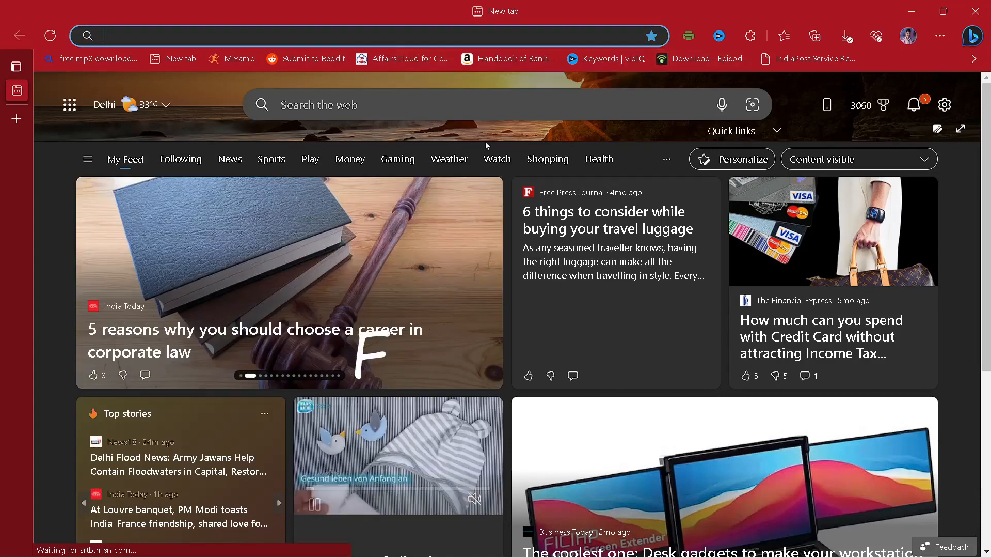
key("F3")
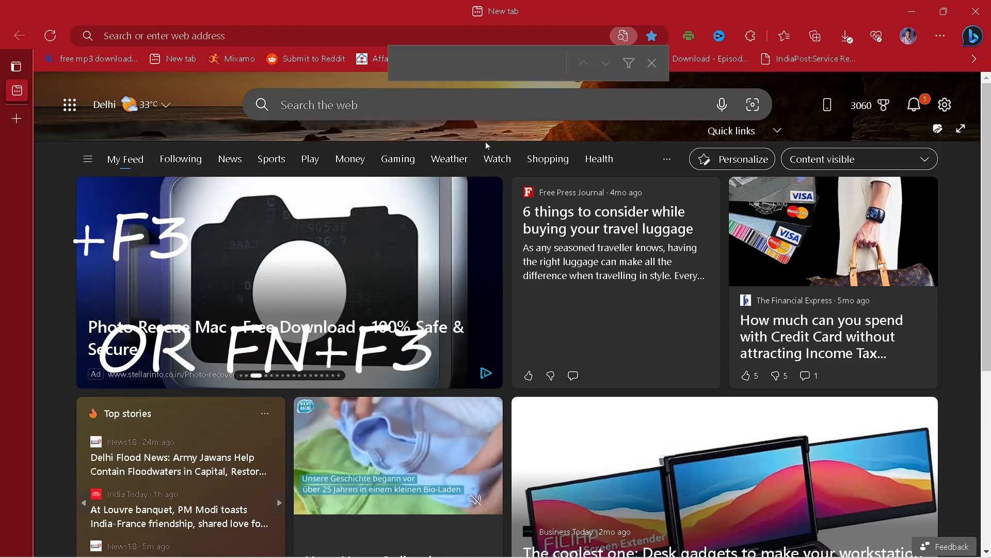
type("thin")
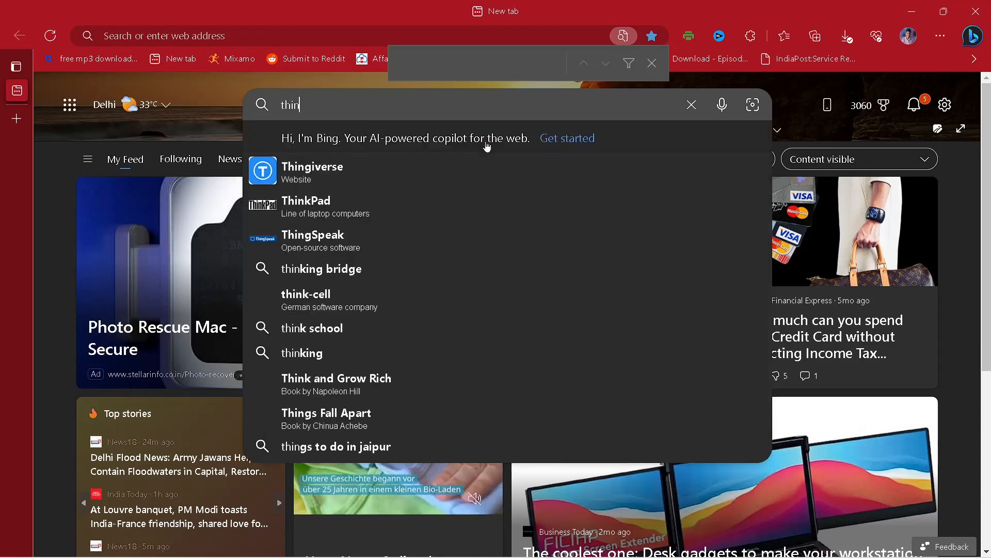
key("ctrl+f")
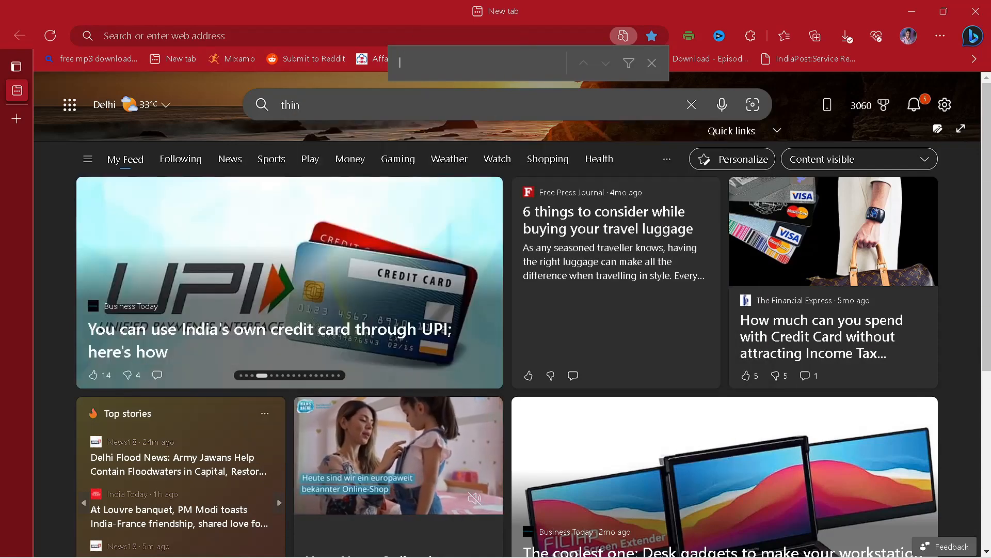
type("thing")
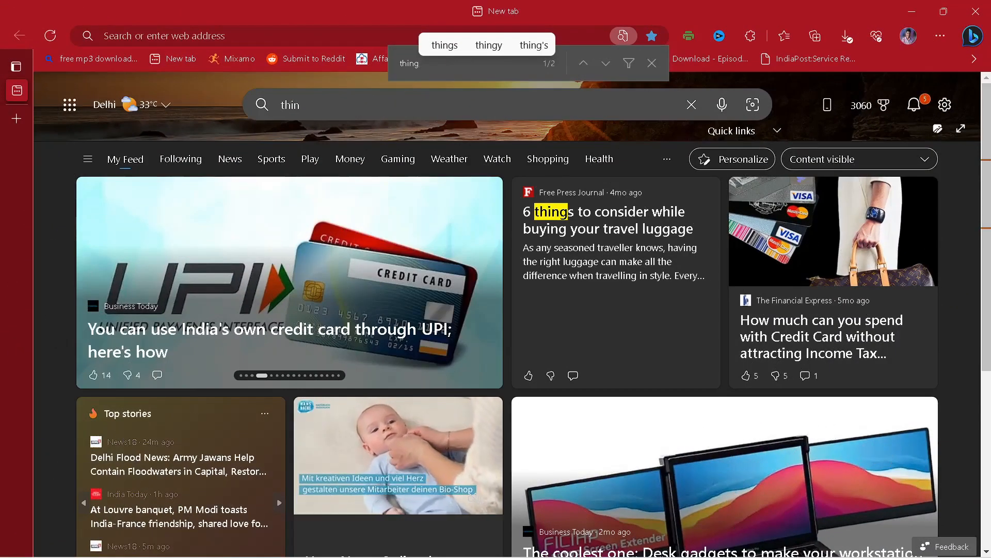
key("BackSpace")
key("BackSpace")
key("BackSpace")
key("BackSpace")
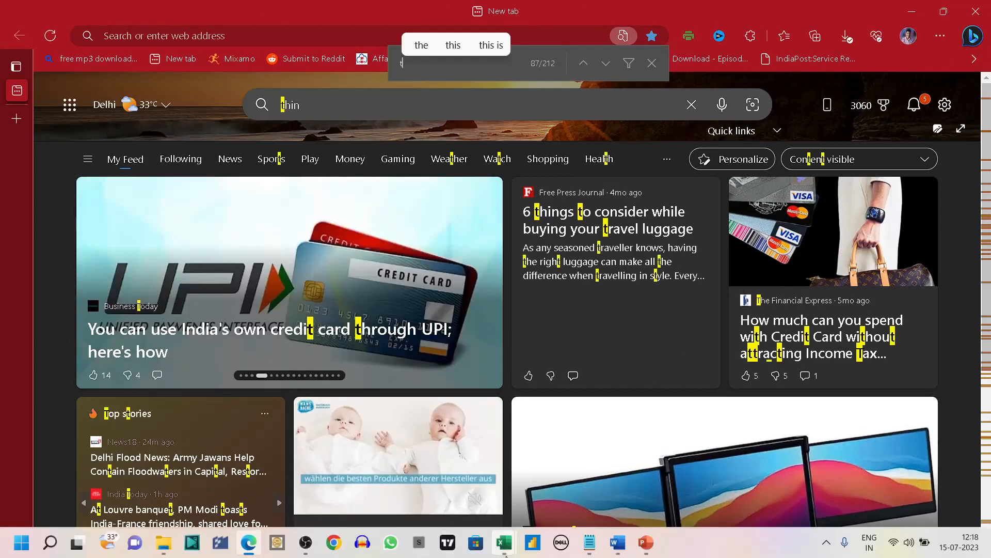
Step: Switch to the Book1 workbook in Excel and select cell J5 containing AASHA TECH
mouse_move(515, 543)
left_click(434, 475)
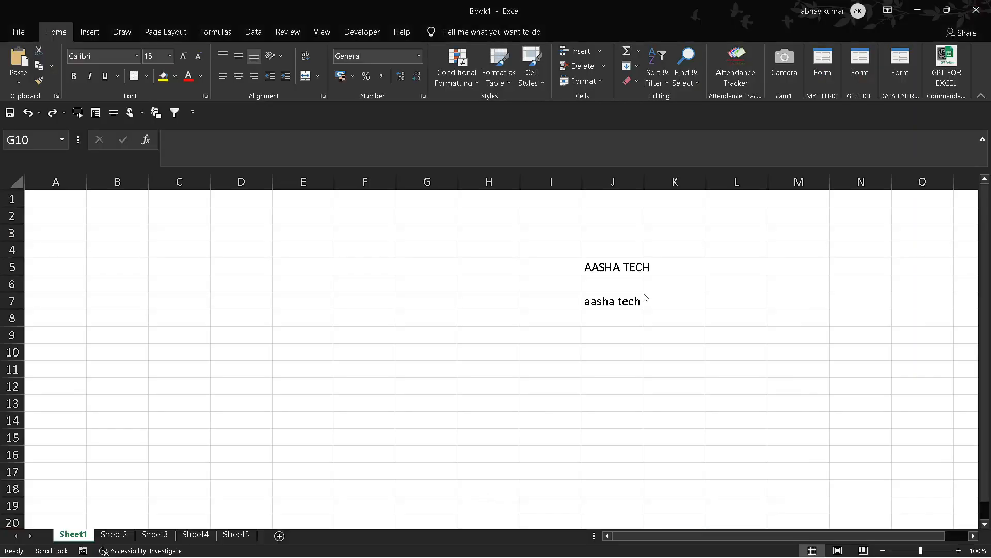
left_click(643, 298)
left_click(522, 297)
left_click(557, 252)
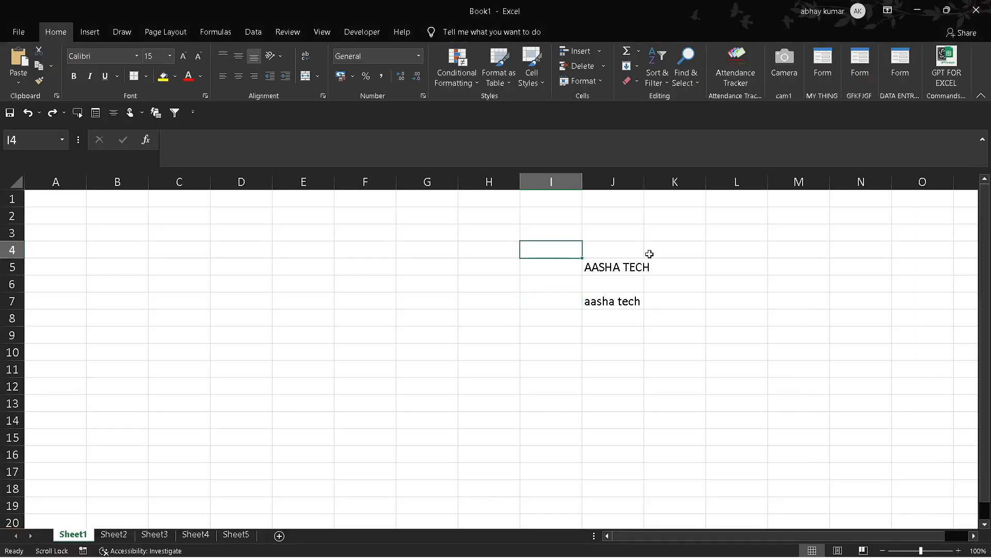
left_click(605, 279)
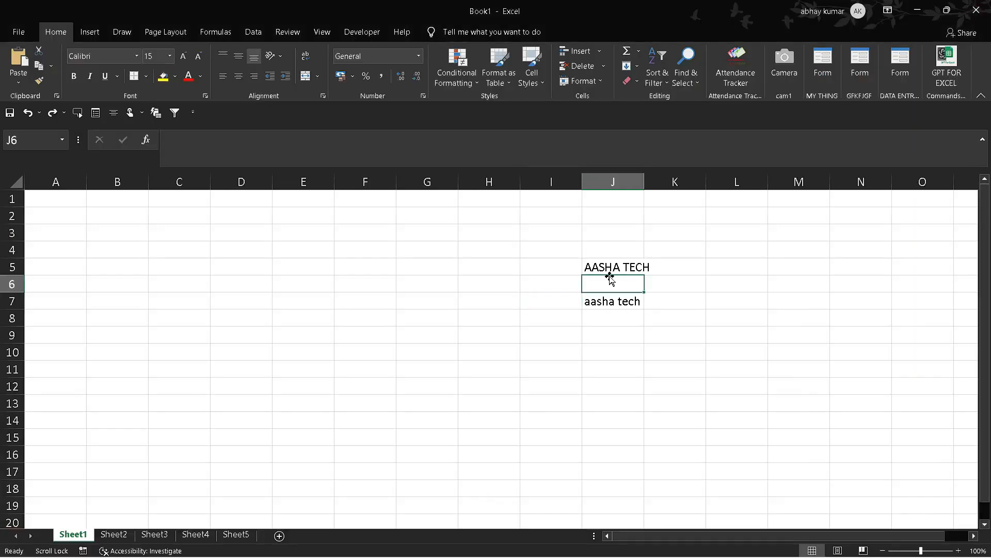
left_click(630, 263)
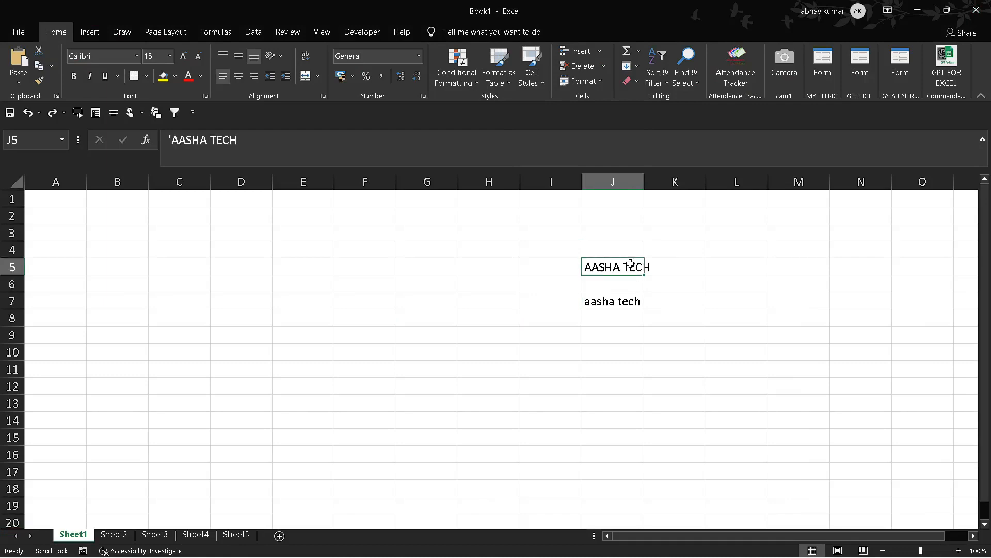
Step: Replace the content of cell J5 with "hjk" and select the cell again
type("hjk")
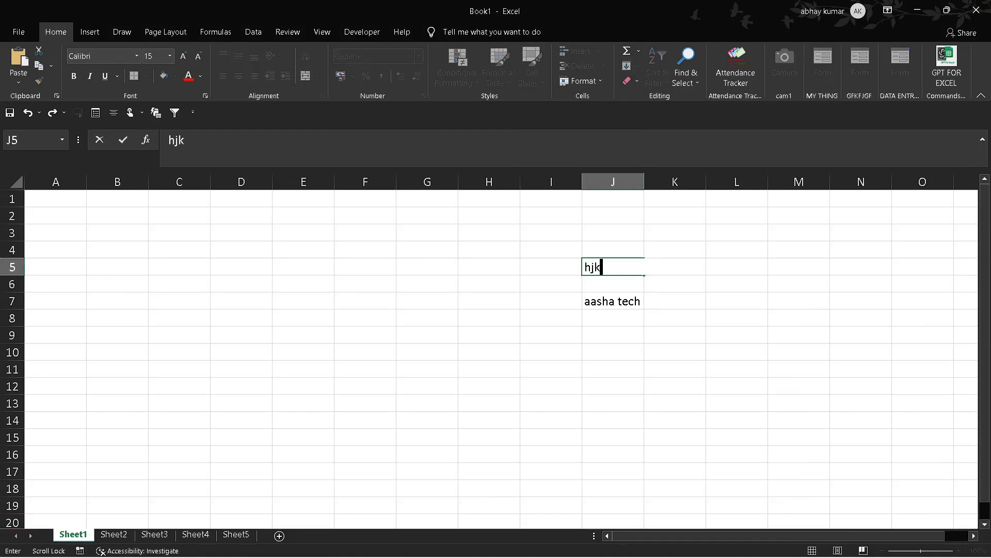
left_click(651, 284)
left_click(628, 261)
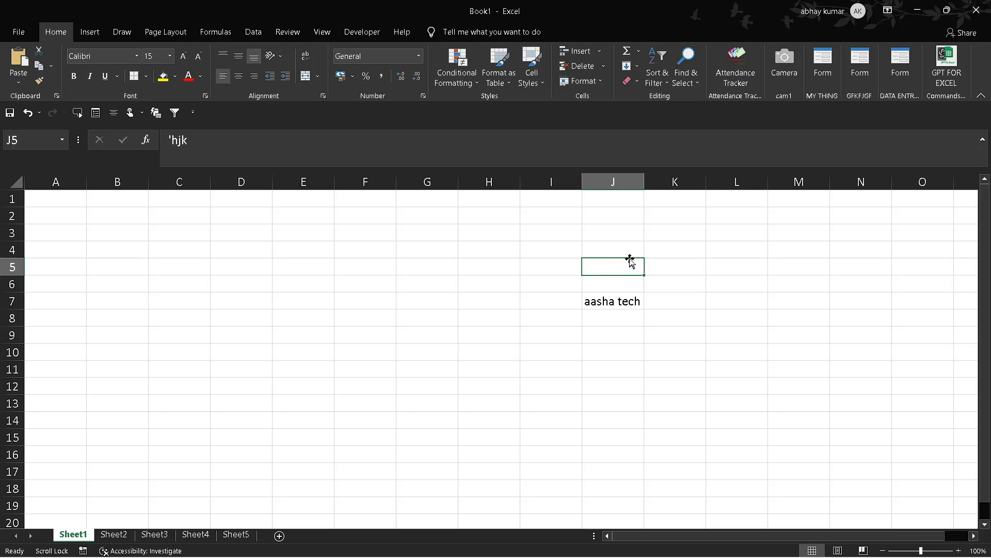
Step: Clear cell J5 and enter "fhdkfjs" in it
key("Delete")
type("fhdkfjs")
key("Tab")
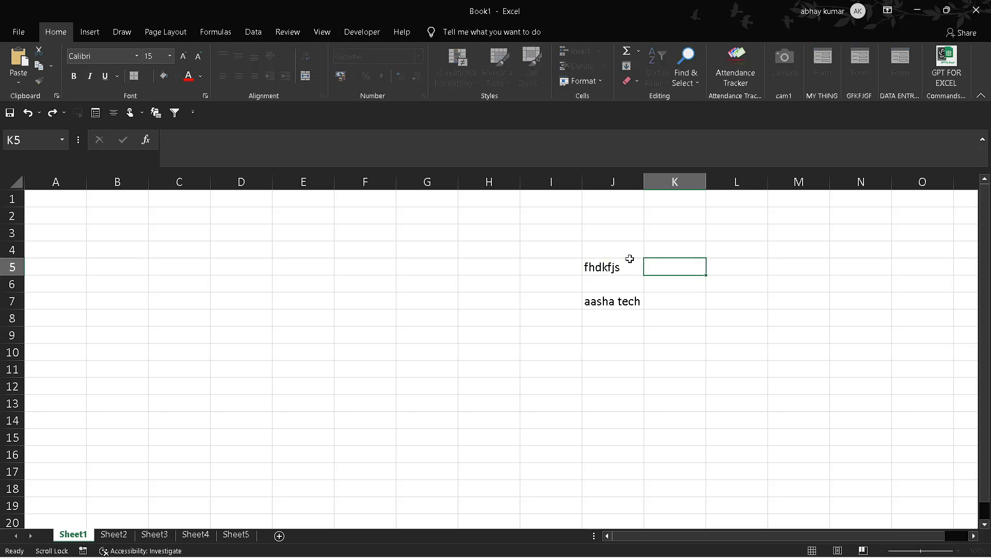
Step: Overwrite the content of cell J5 with "ads" and erase the typed text again
left_click(599, 268)
left_click(223, 75)
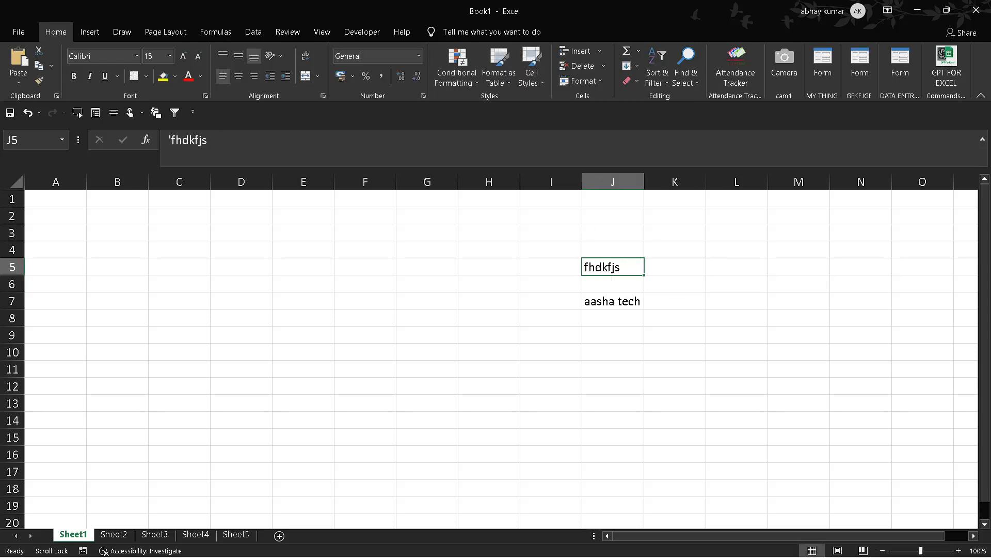
type("ads")
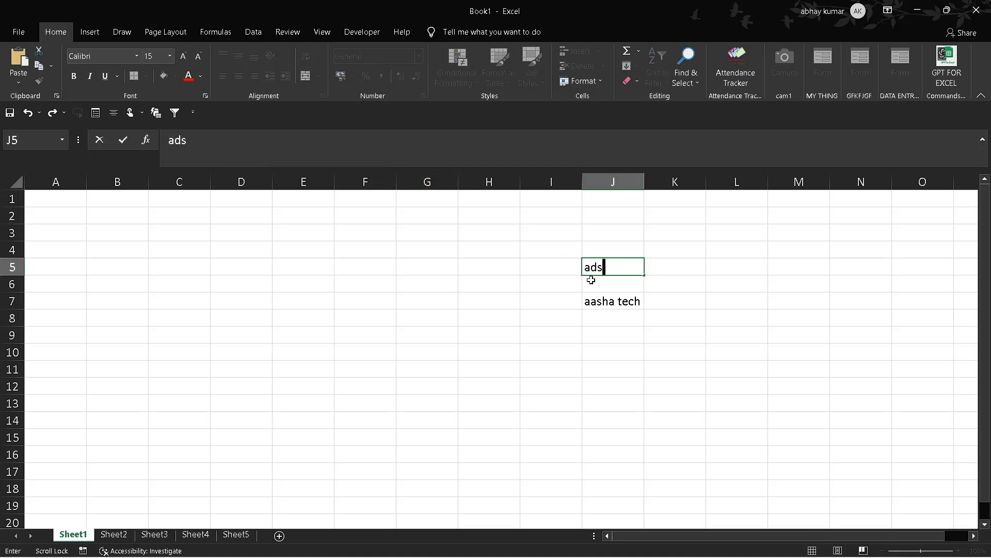
key("BackSpace")
key("BackSpace")
key("BackSpace")
Step: Repeatedly undo the clearing of cell J5 and clear it again, ending on an undo
key("ctrl+z")
key("BackSpace")
key("ctrl+z")
key("BackSpace")
key("ctrl+z")
key("BackSpace")
key("ctrl+z")
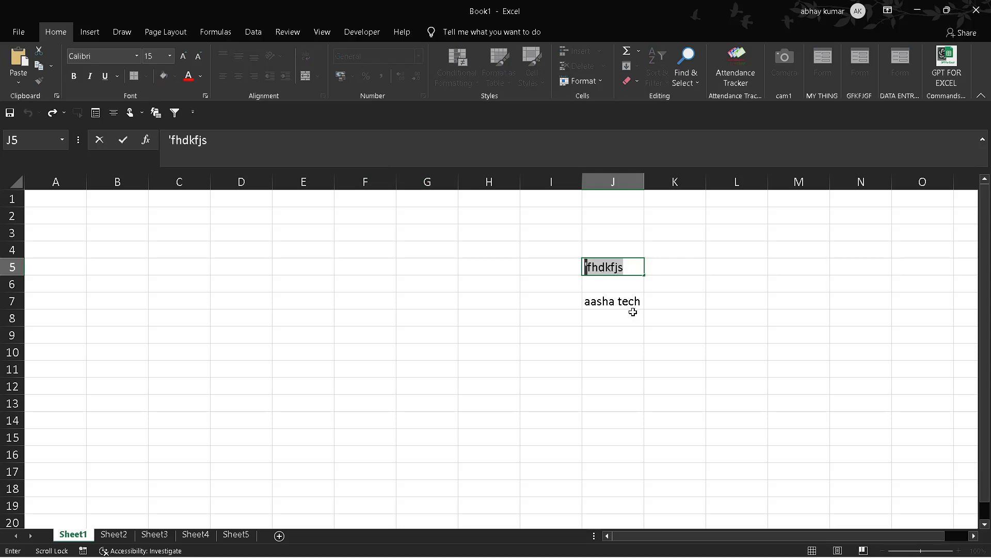
key("BackSpace")
key("ctrl+z")
Step: Clear cell J5 and enter "aasha tech" in it
key("BackSpace")
type("aasha tech")
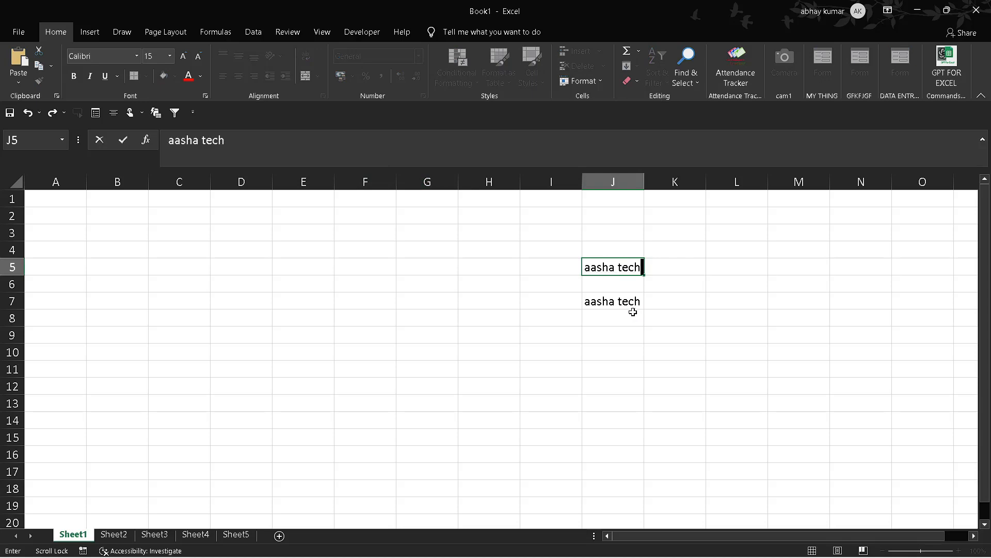
key("Tab")
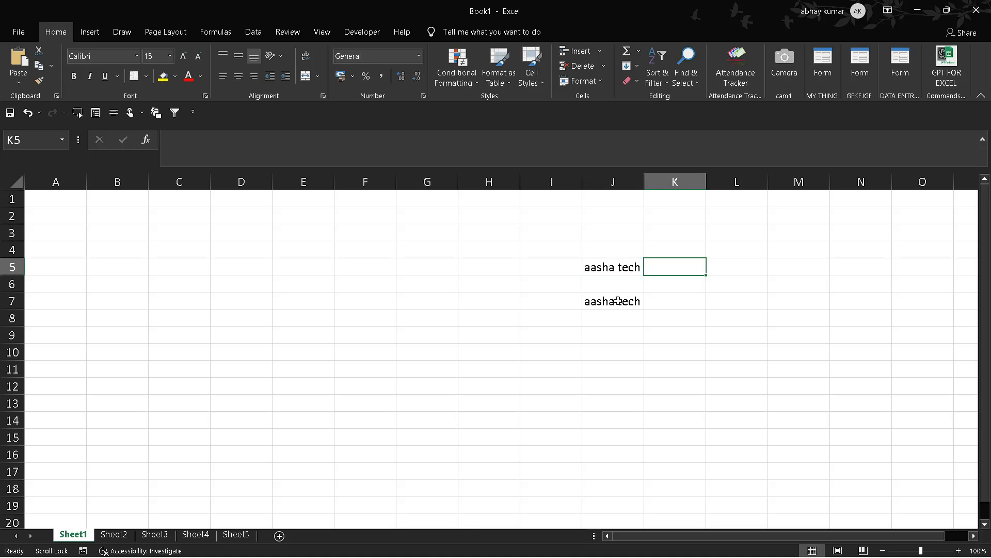
Step: Edit cell J7 in place, append "jfglkdsjg" to its existing text and commit the entry
left_click(618, 301)
key("F2")
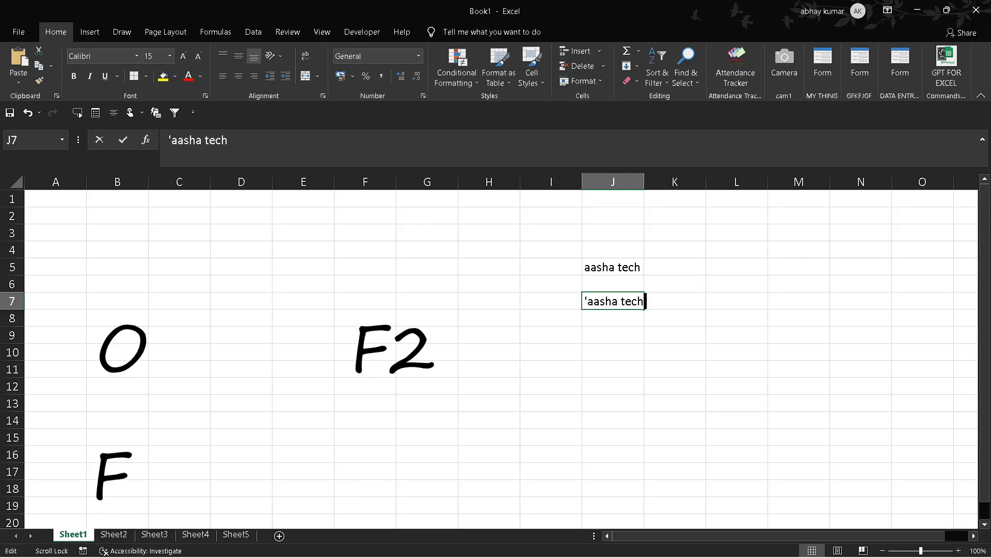
type("jfglkdsjg")
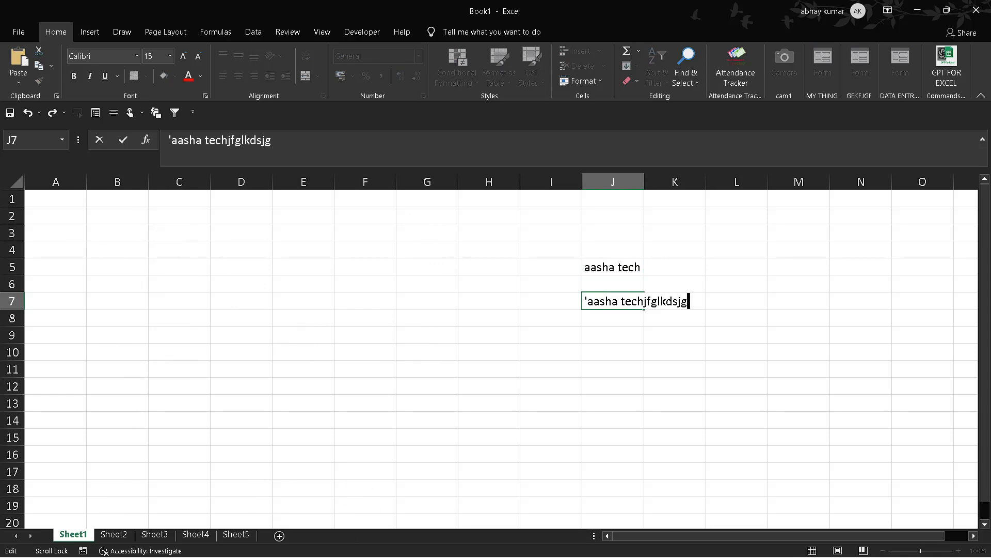
left_click(491, 323)
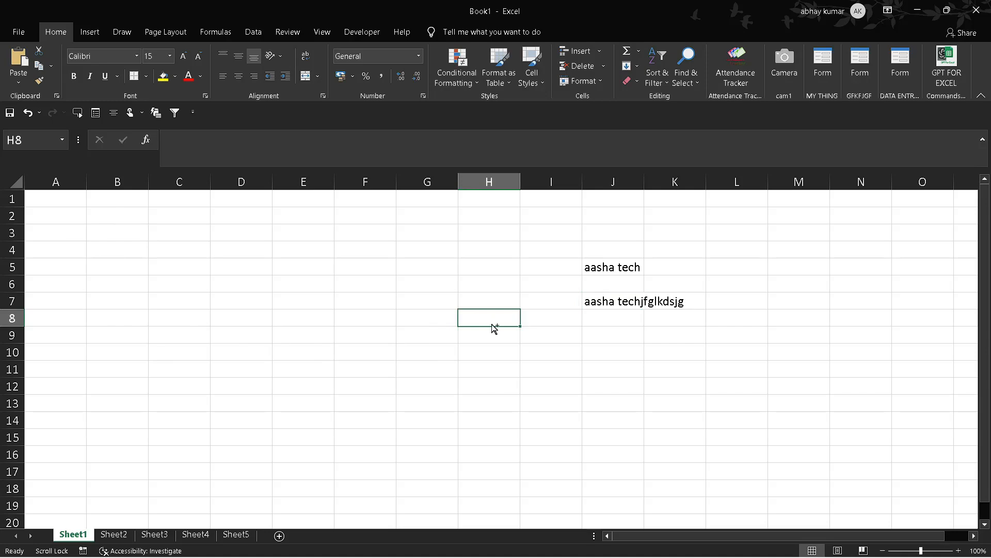
Step: Open the print preview of the workbook and return to the worksheet
key("ctrl+F2")
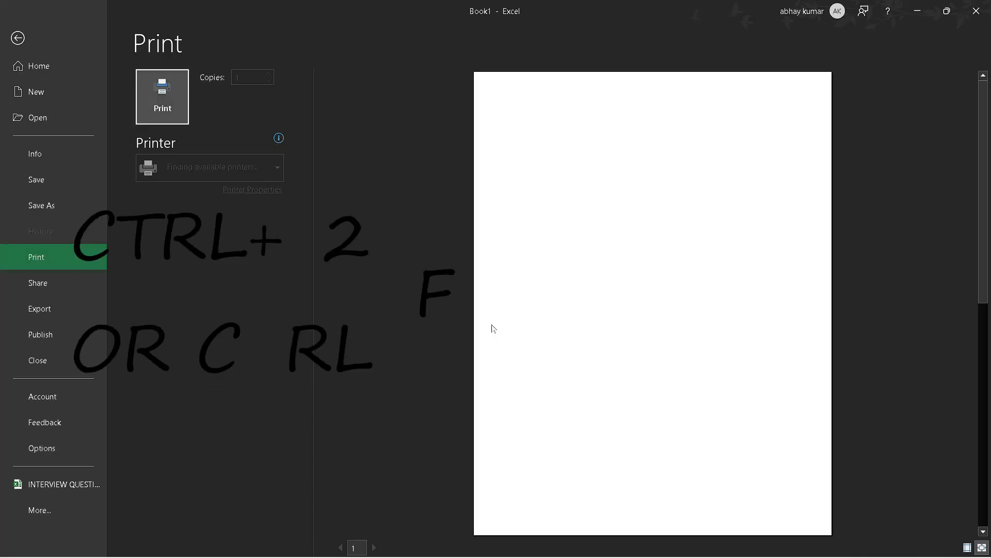
mouse_move(618, 542)
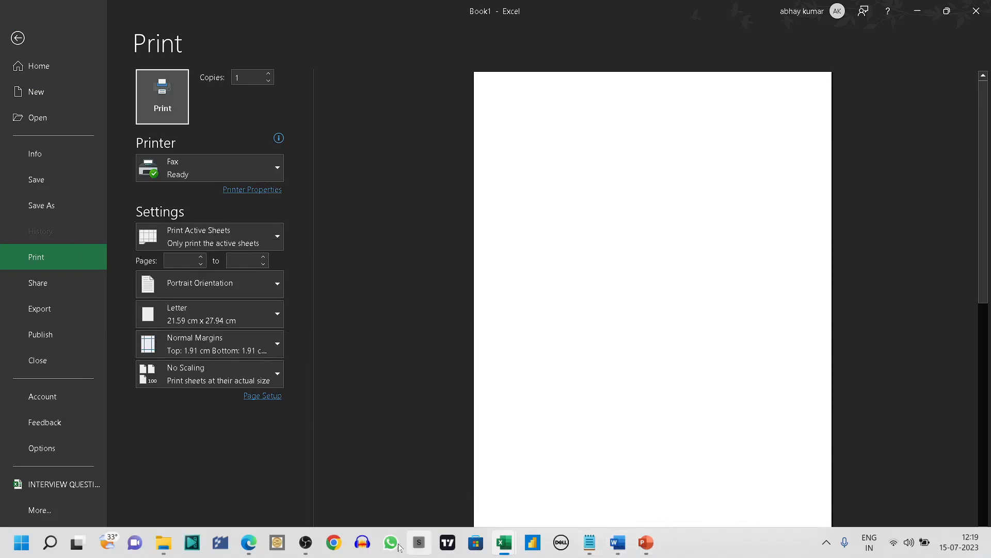
mouse_move(502, 542)
left_click(40, 37)
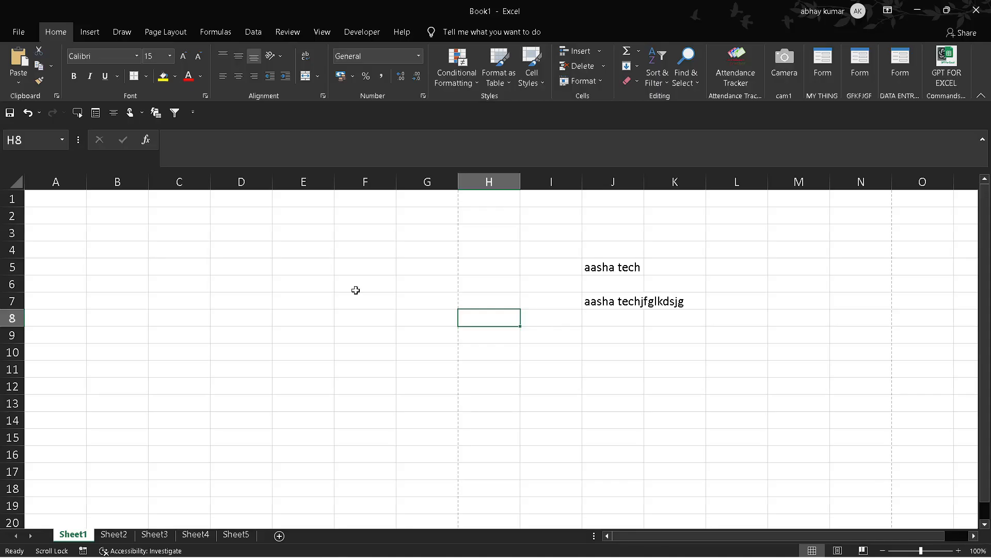
Step: Open Help for the workbook, switch to Document1 in Word and open Help there too
key("F1")
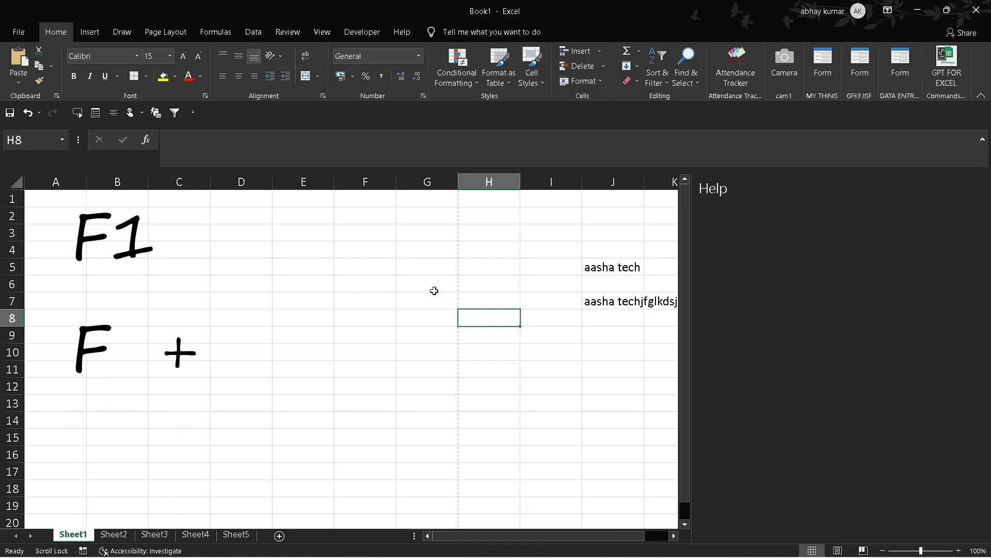
left_click(633, 472)
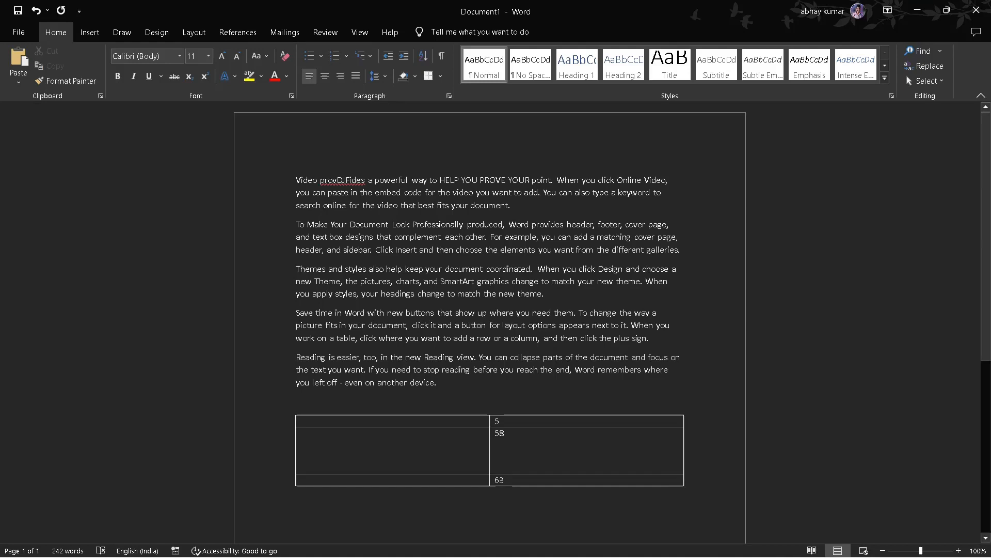
key("F1")
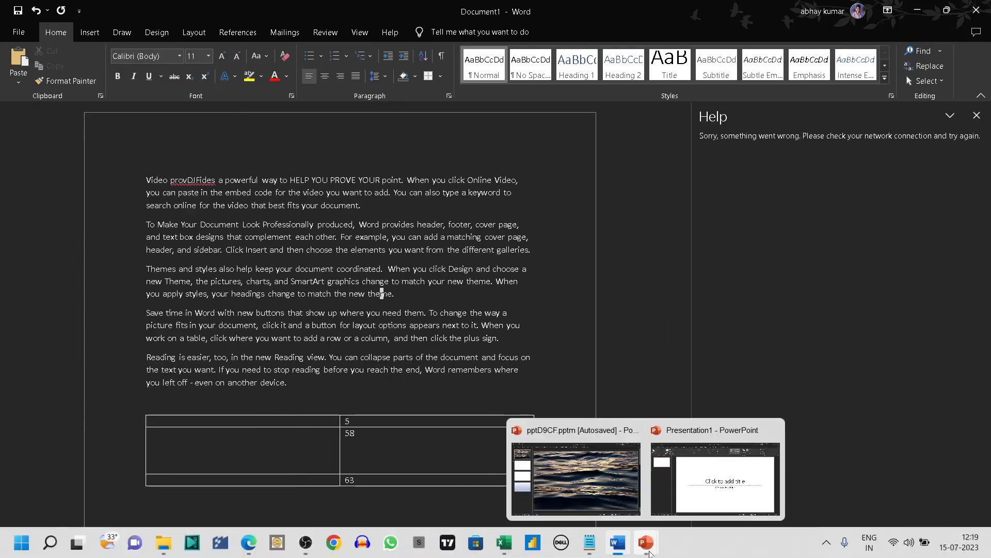
Step: Switch to Edge and open the browser's online help page
mouse_move(249, 542)
left_click(255, 473)
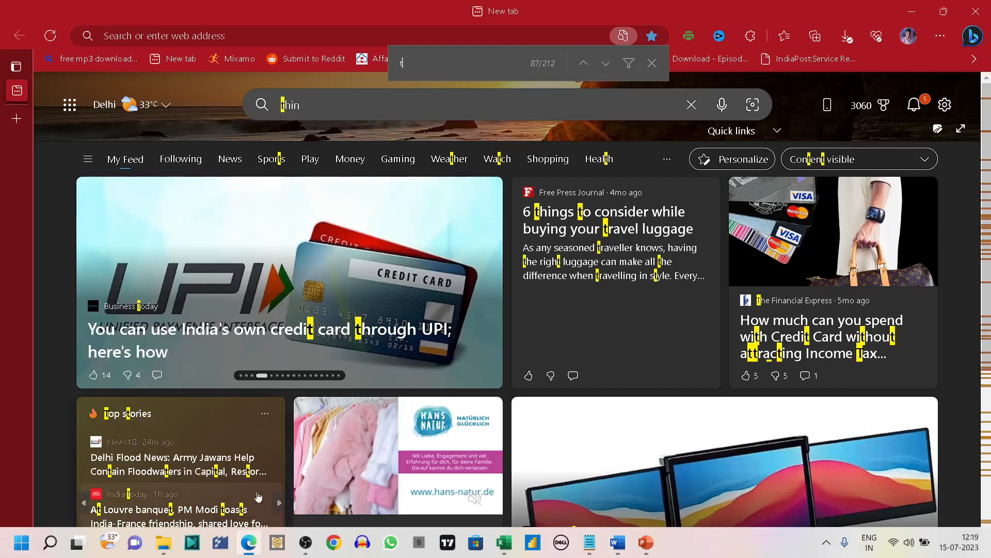
key("F1")
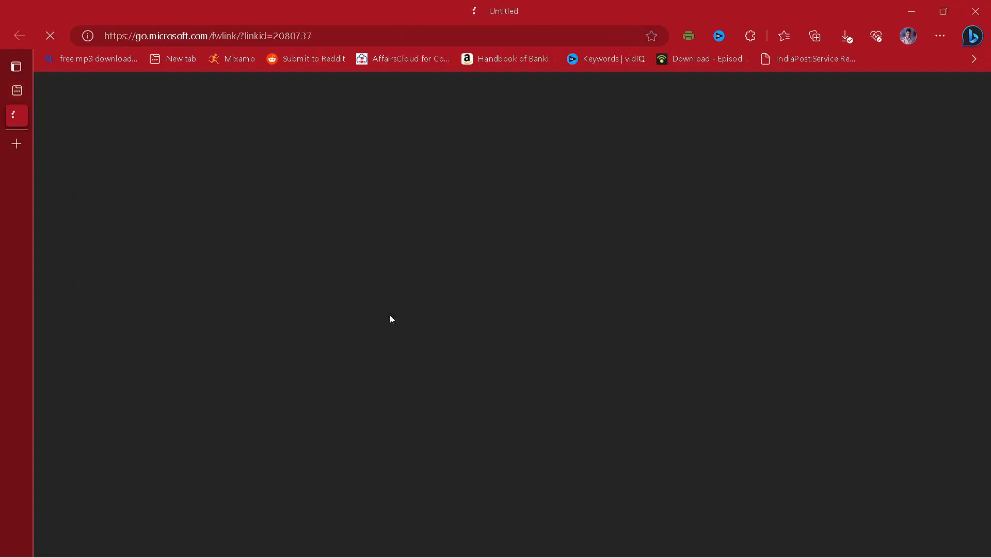